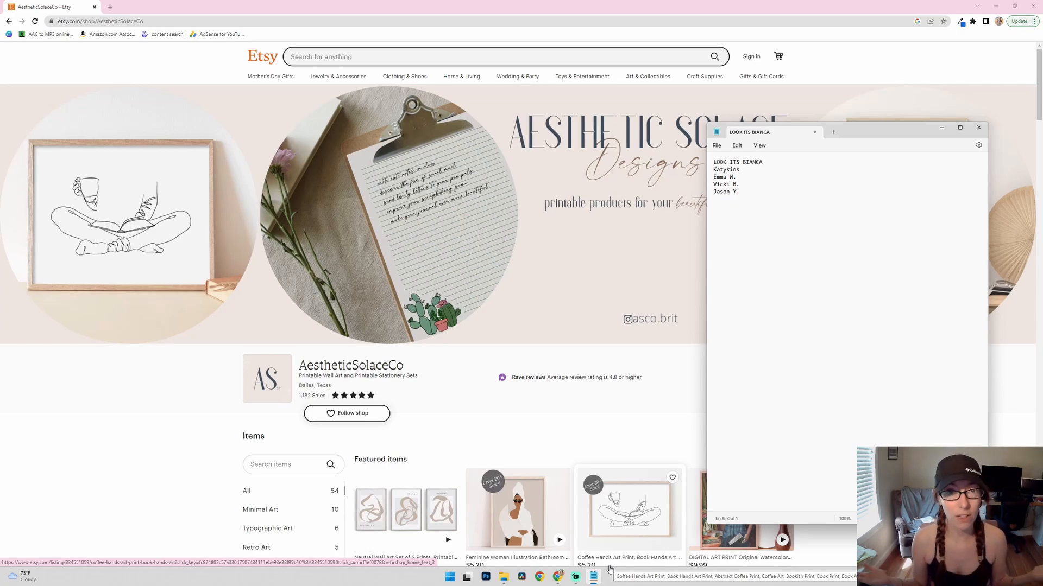
- Create a new custom-size Canva design 3360 px wide and 840 px high
{"action": "left_click", "coordinate": [941, 128]}
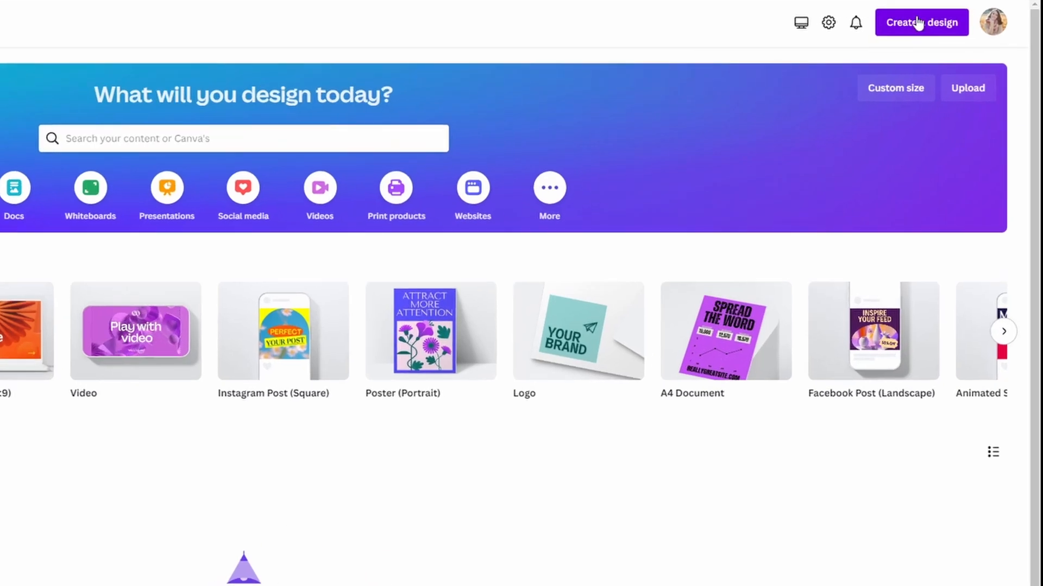
{"action": "left_click", "coordinate": [915, 31]}
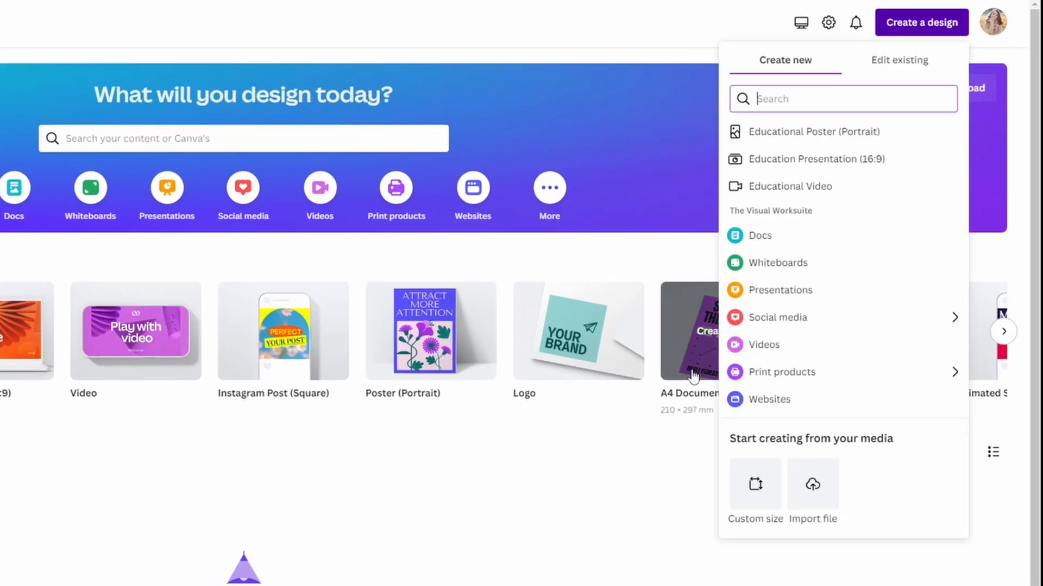
{"action": "left_click", "coordinate": [755, 483]}
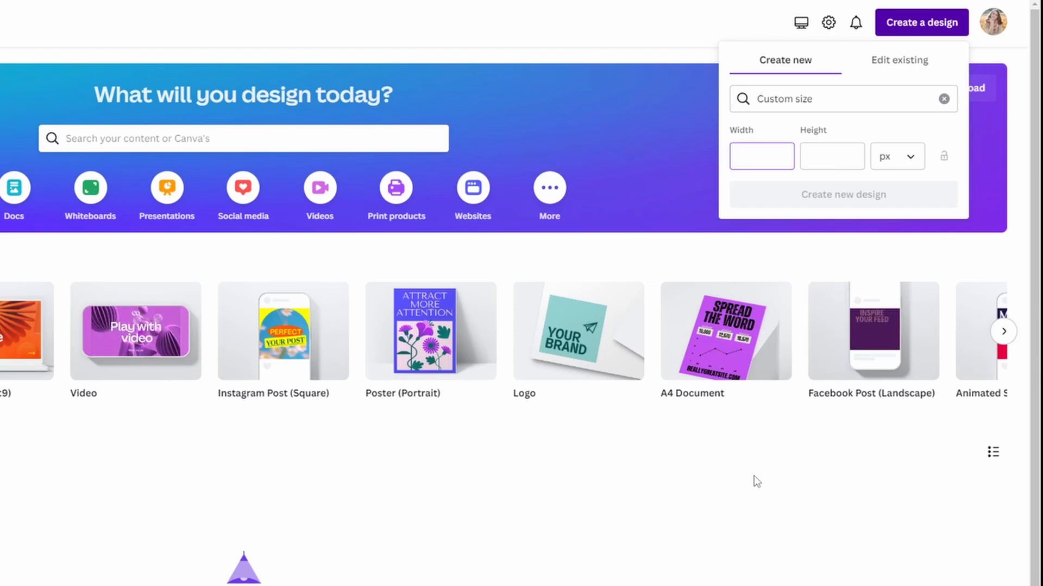
{"action": "type", "text": "3360"}
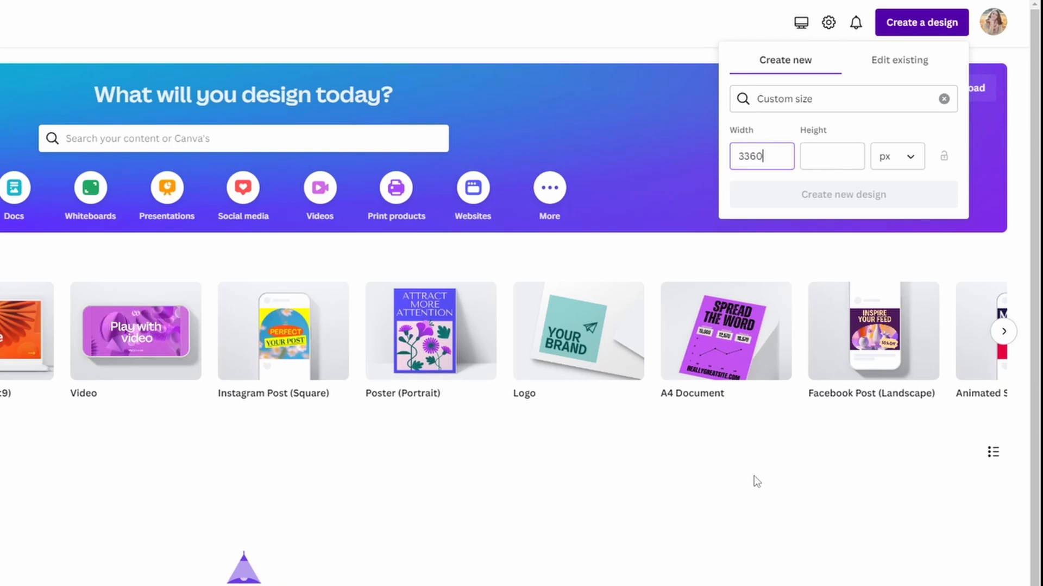
{"action": "key", "text": "Tab"}
{"action": "type", "text": "840"}
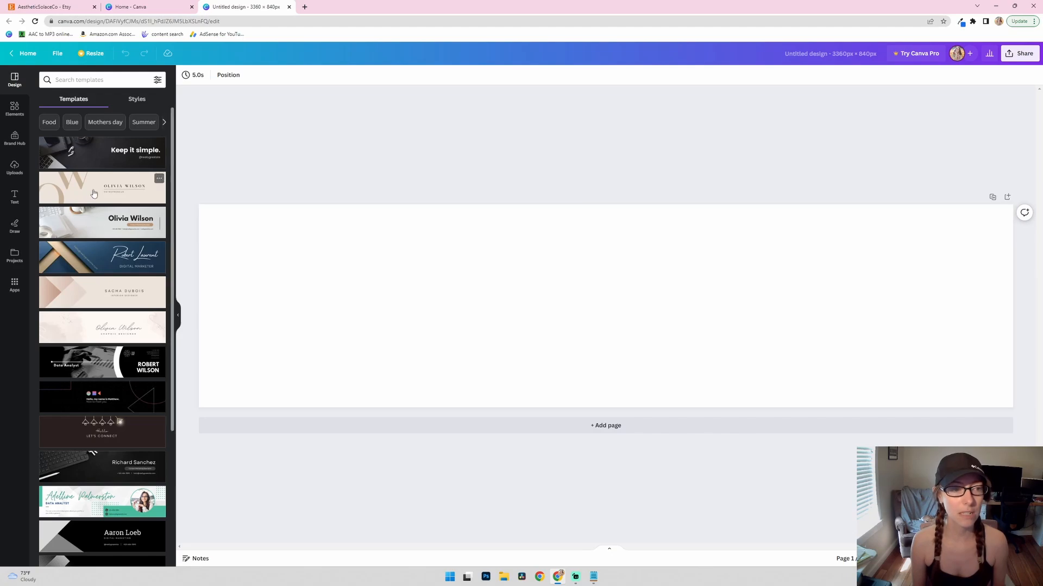
- Browse the templates and apply the Pink & White Minimalist Feminine Torn Paper Beauty Etsy Shop Cover to the page
{"action": "scroll", "coordinate": [135, 283], "scroll_direction": "down", "scroll_amount": 7}
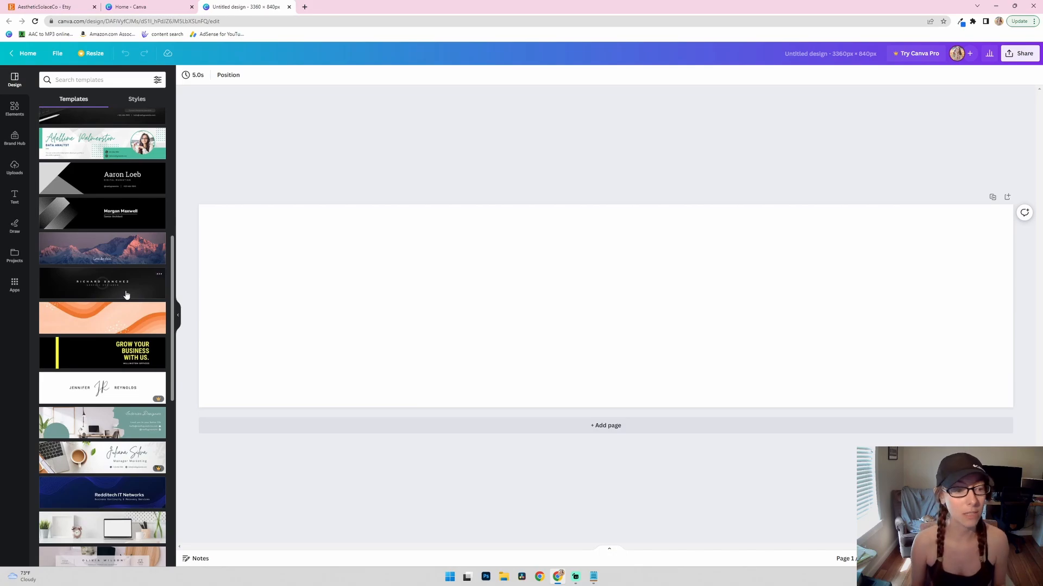
{"action": "scroll", "coordinate": [122, 300], "scroll_direction": "down", "scroll_amount": 5}
{"action": "scroll", "coordinate": [124, 309], "scroll_direction": "down", "scroll_amount": 5}
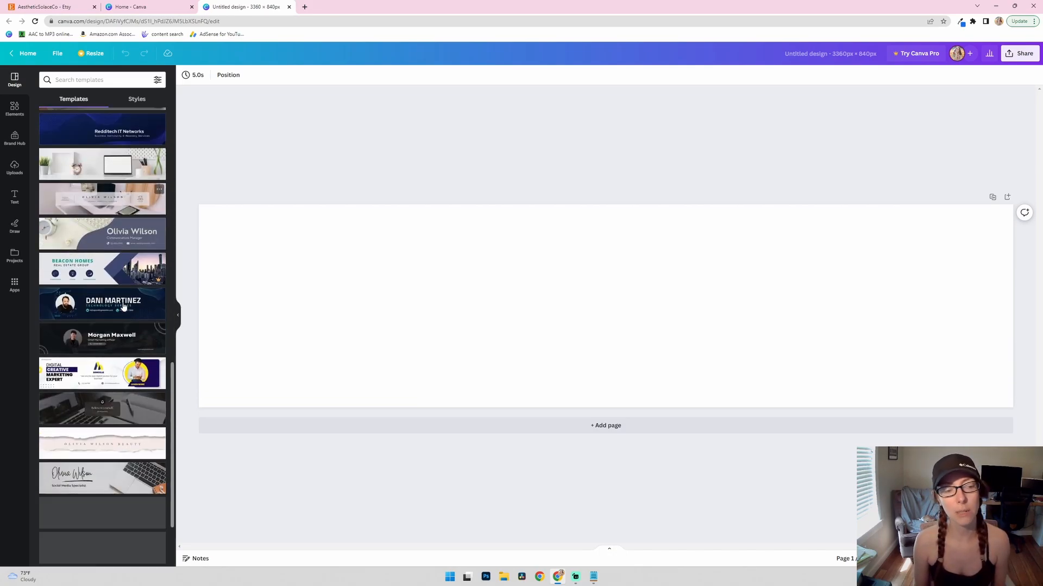
{"action": "left_click", "coordinate": [100, 343]}
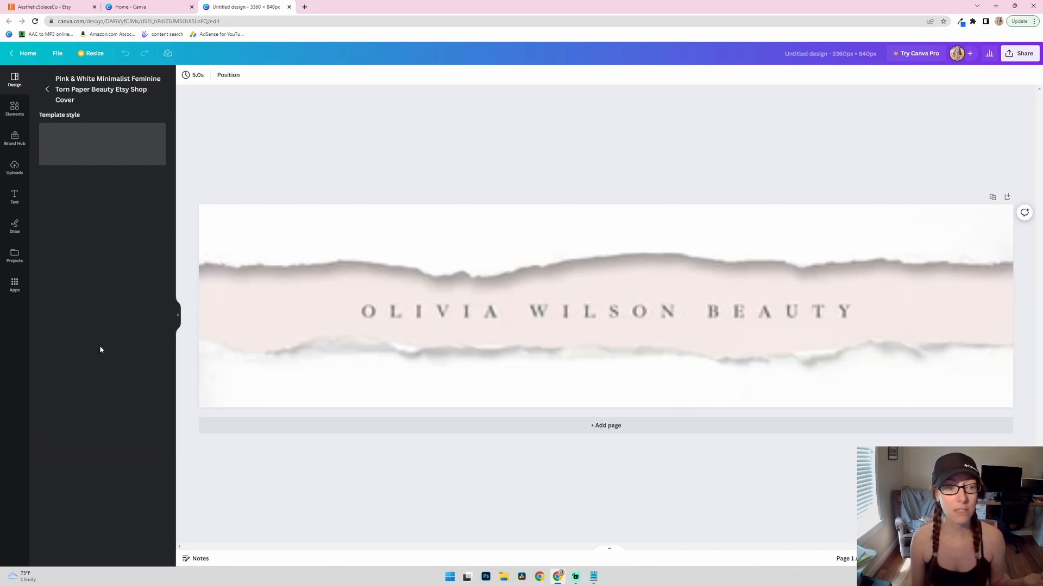
{"action": "left_click", "coordinate": [305, 353]}
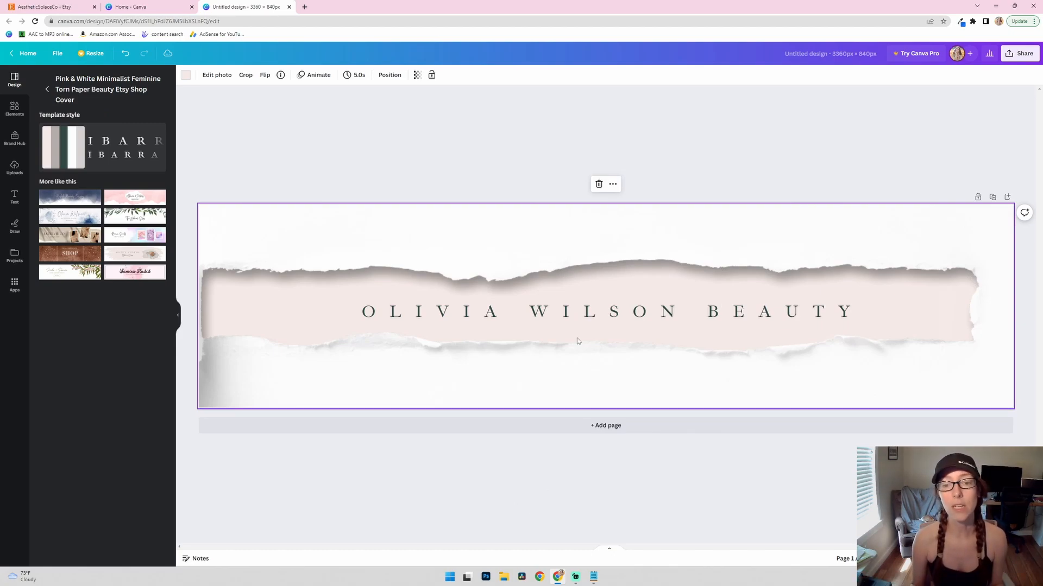
- Replace the template's title text with the shop owner's first name in possessive form followed by ETSY SHOP
{"action": "double_click", "coordinate": [582, 312]}
{"action": "type", "text": "BRIT"}
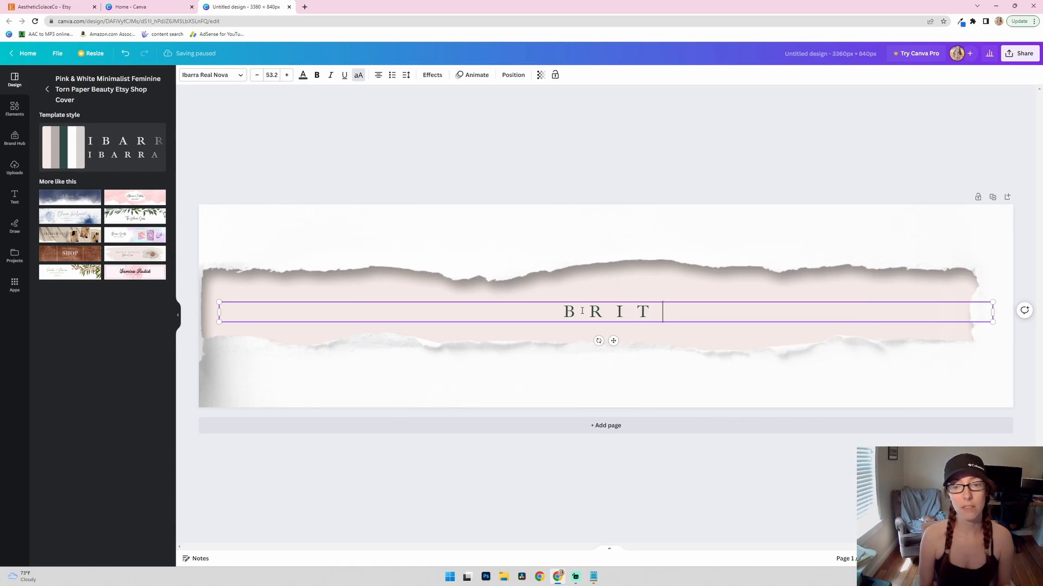
{"action": "type", "text": "TANY'S ETSY SHOP"}
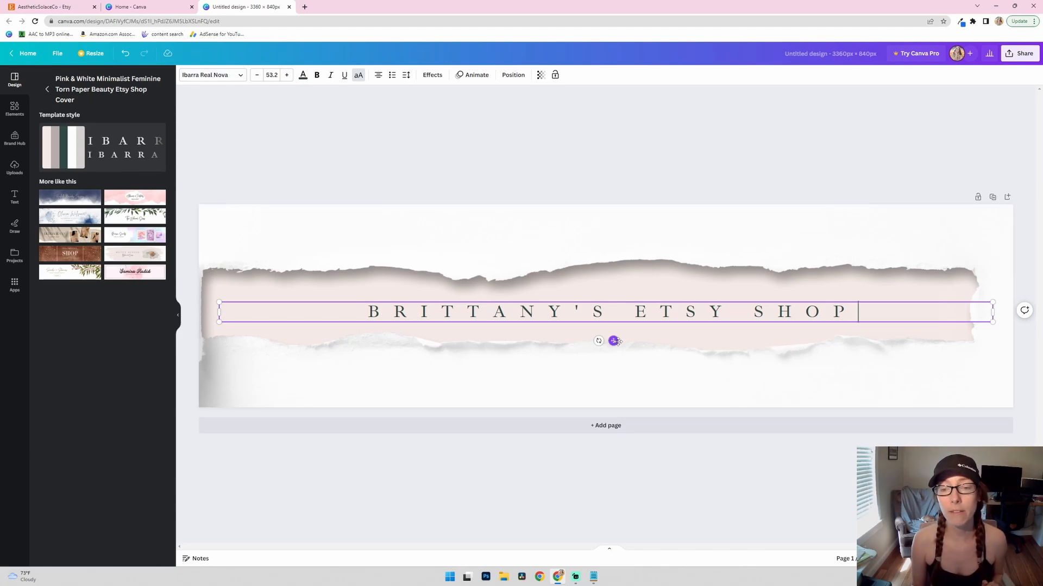
{"action": "left_click", "coordinate": [315, 456]}
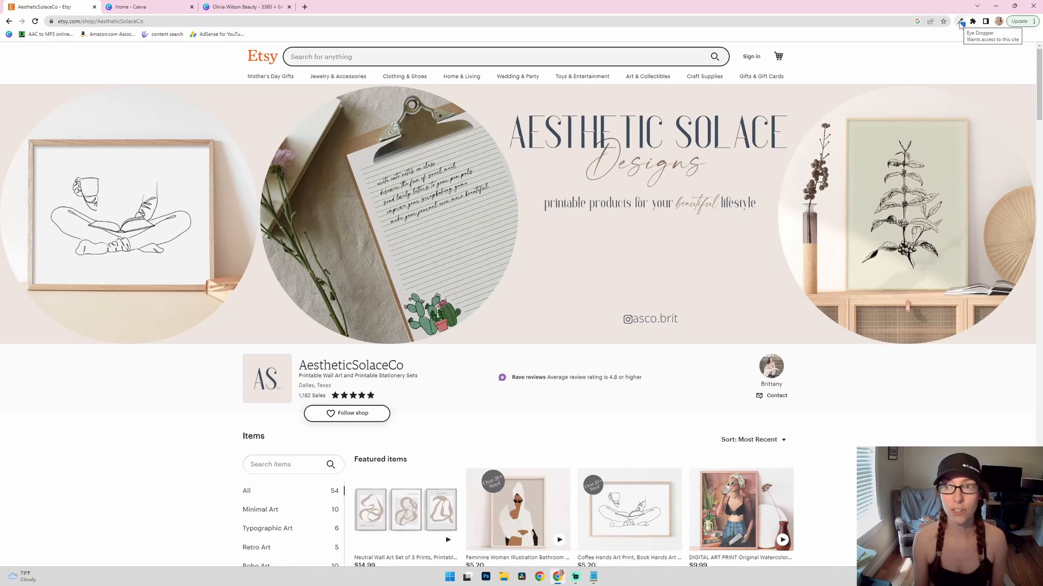
- Sample the beige background of the AestheticSolaceCo Etsy banner with Eye Dropper and copy its hex code ede5e0
{"action": "left_click", "coordinate": [960, 23]}
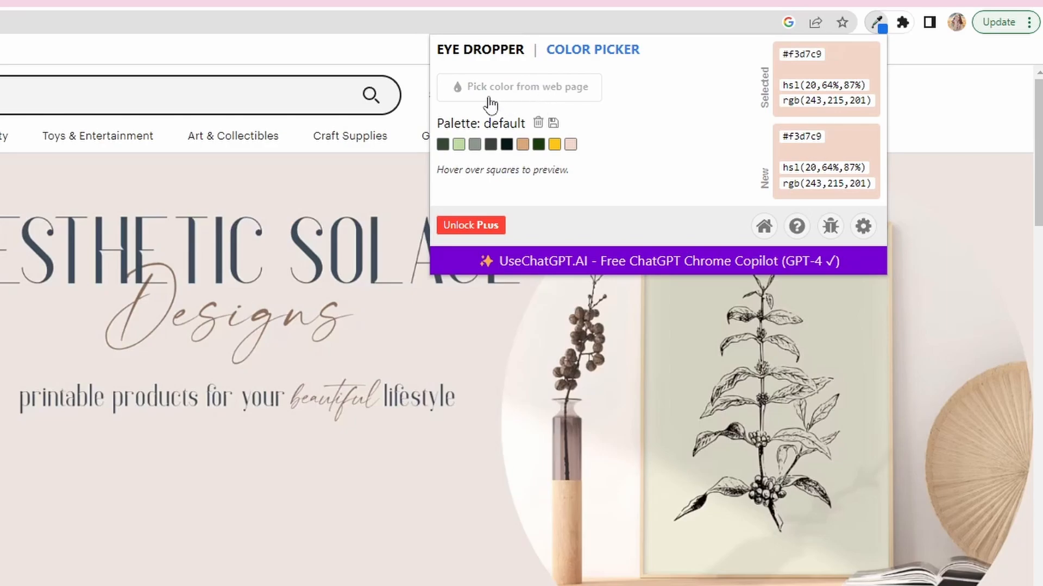
{"action": "left_click", "coordinate": [483, 321]}
{"action": "left_click", "coordinate": [525, 94]}
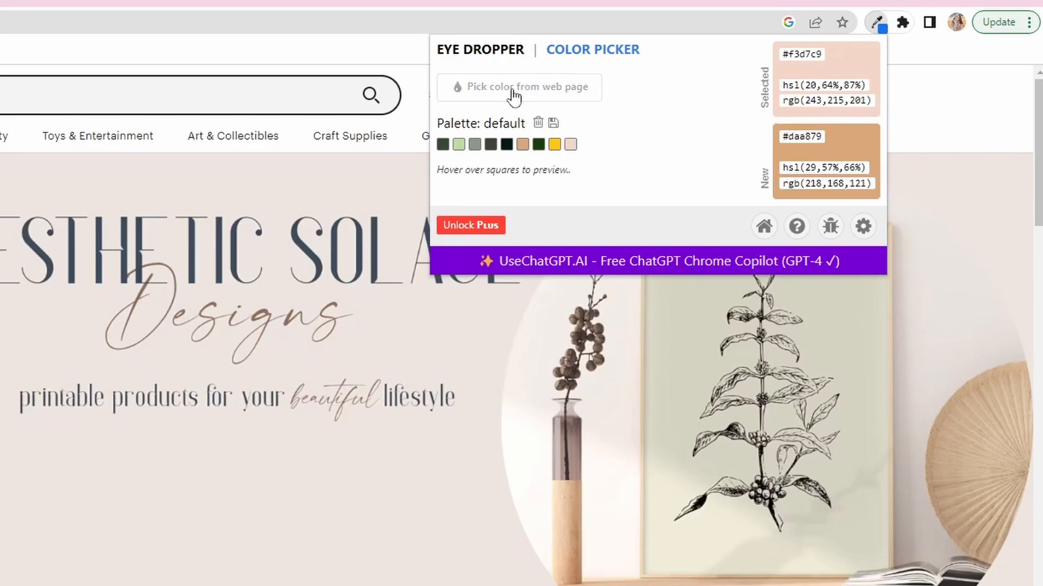
{"action": "left_click", "coordinate": [499, 95]}
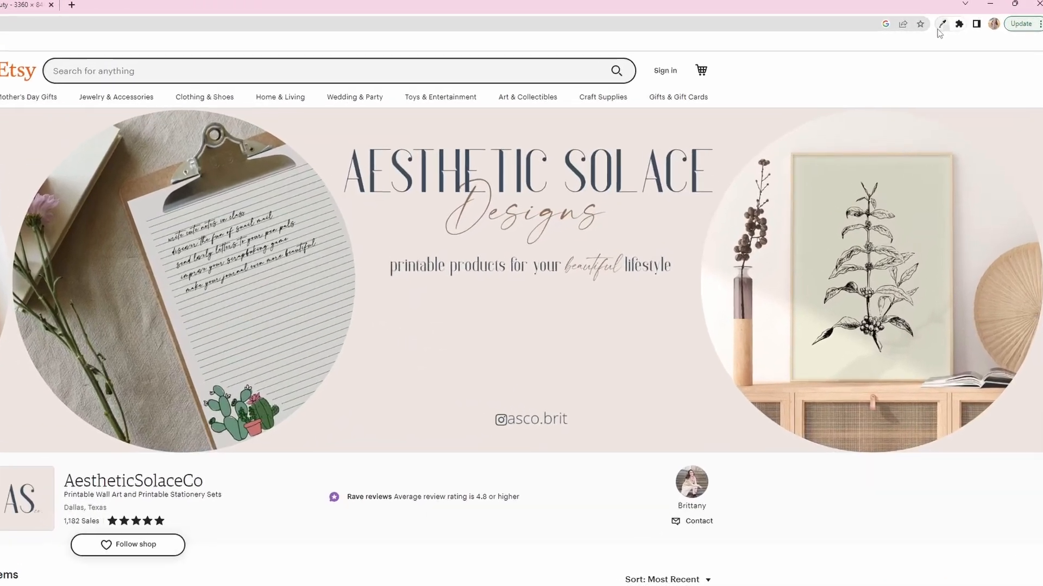
{"action": "left_click", "coordinate": [960, 22]}
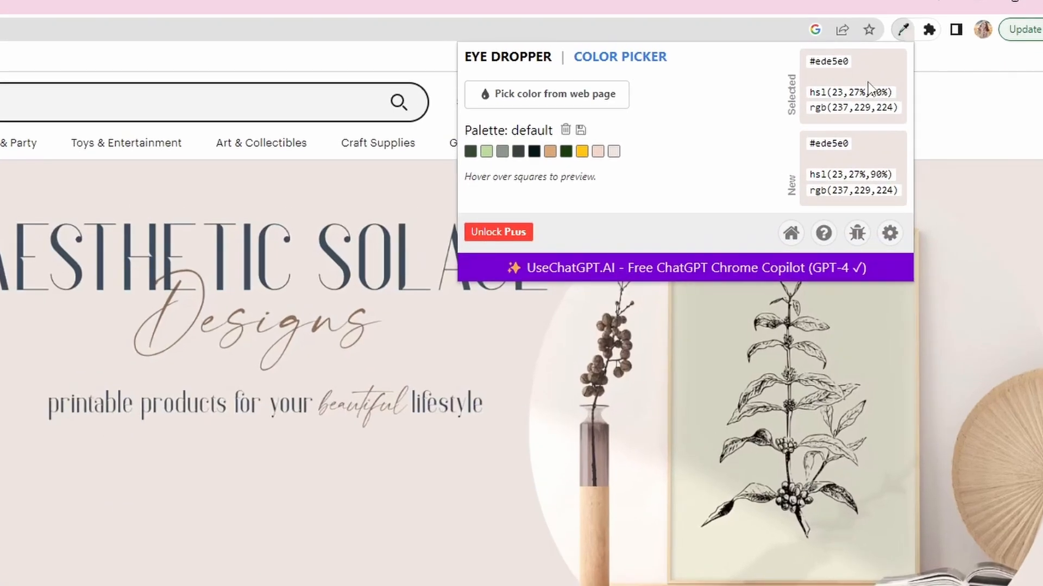
{"action": "left_click_drag", "start_coordinate": [822, 57], "coordinate": [814, 60]}
{"action": "key", "text": "ctrl+c"}
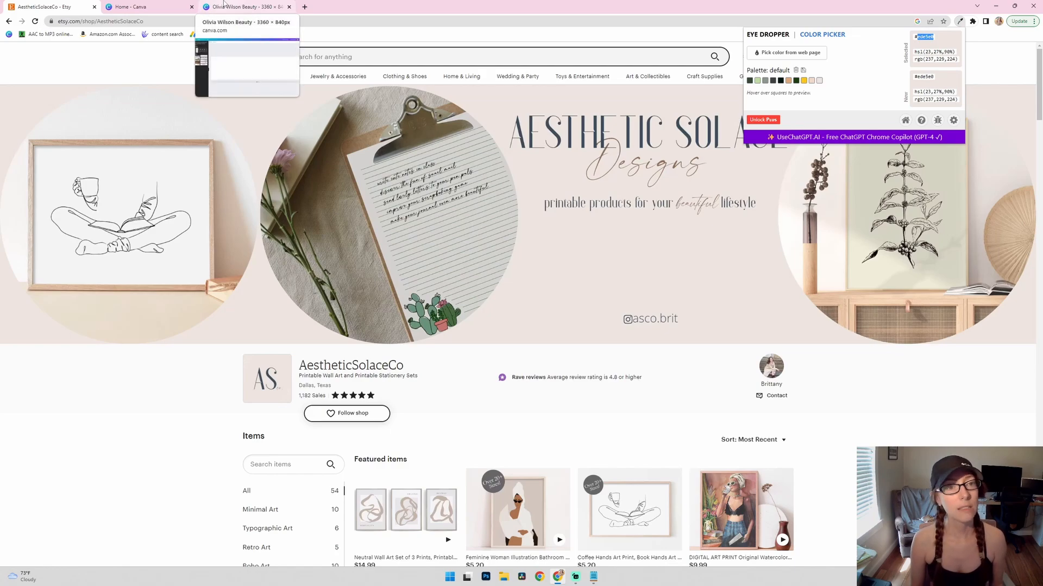
- Switch to the Canva banner design and set the blank page's background color to ede5e0
{"action": "left_click", "coordinate": [224, 6]}
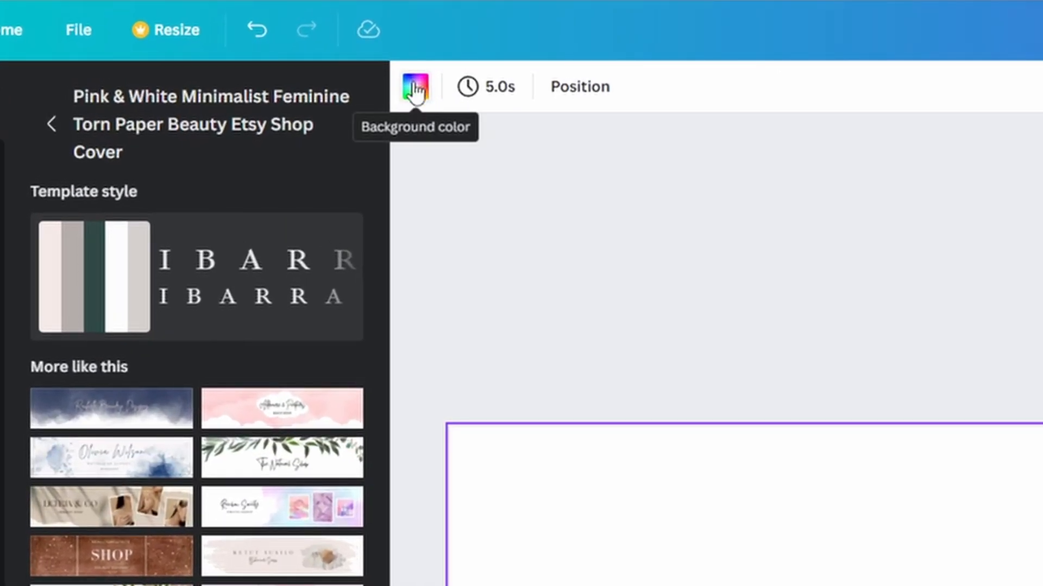
{"action": "left_click", "coordinate": [415, 90]}
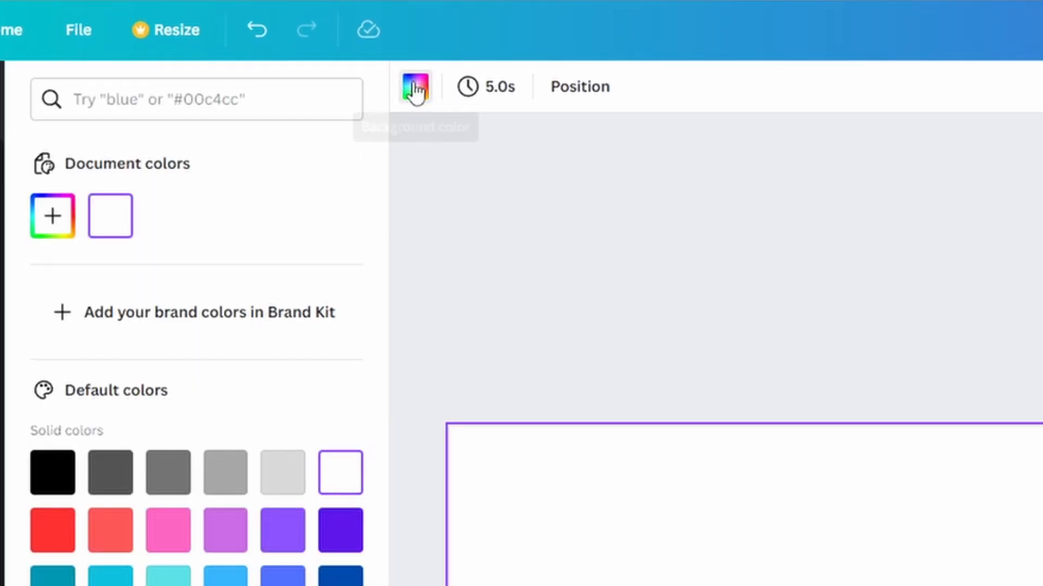
{"action": "left_click", "coordinate": [163, 100]}
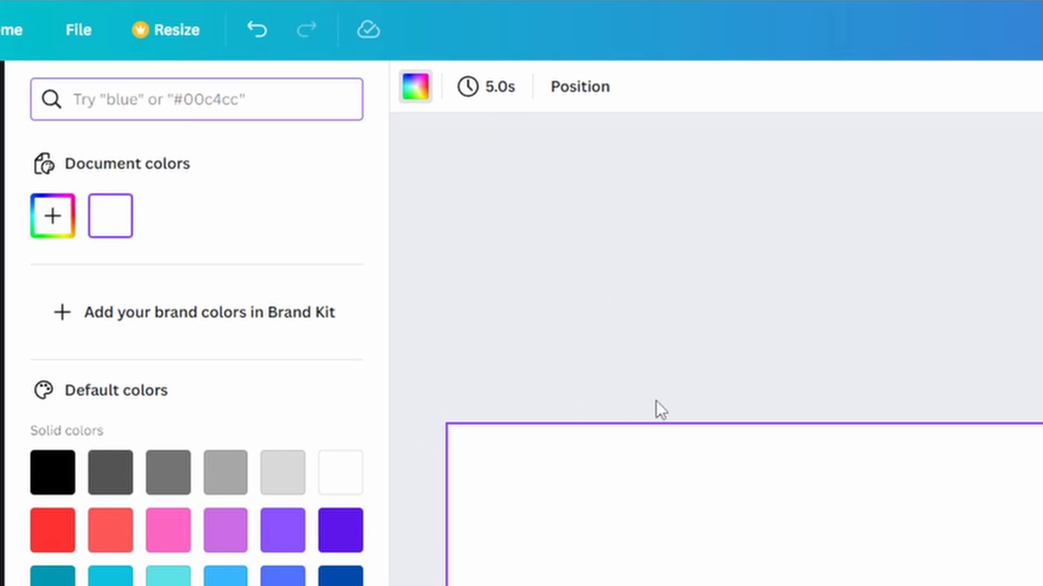
{"action": "key", "text": "ctrl+v"}
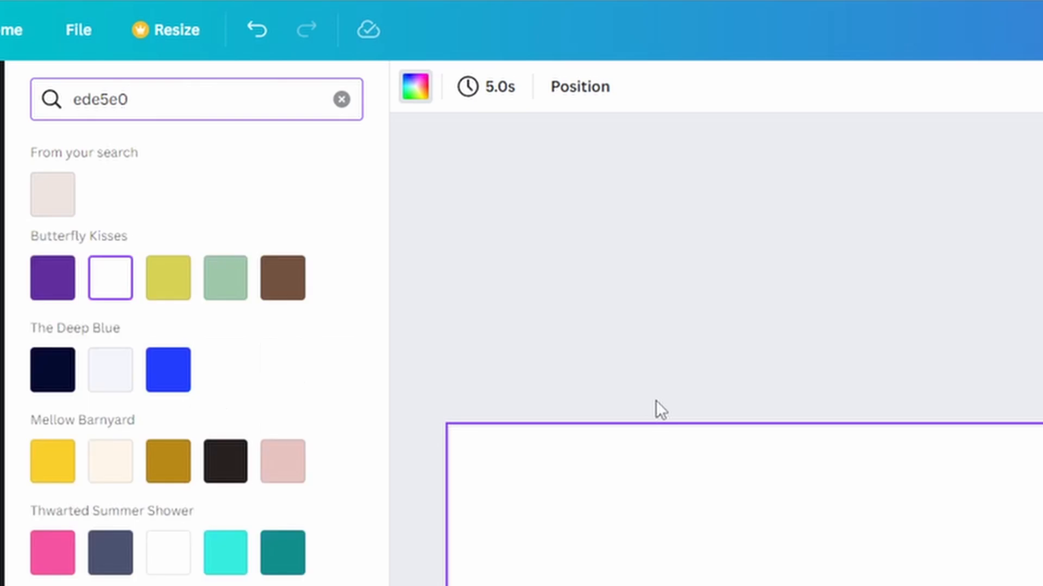
{"action": "left_click", "coordinate": [62, 207]}
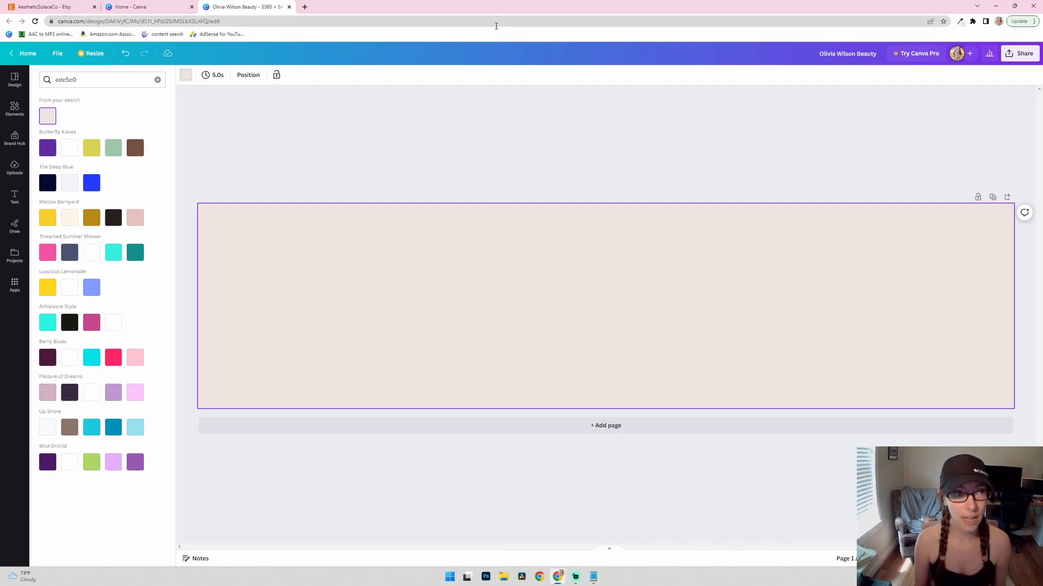
- Check the reference Etsy banner, then search Canva's elements for "frame" and add the circle frame to the page
{"action": "key", "text": "ctrl+1"}
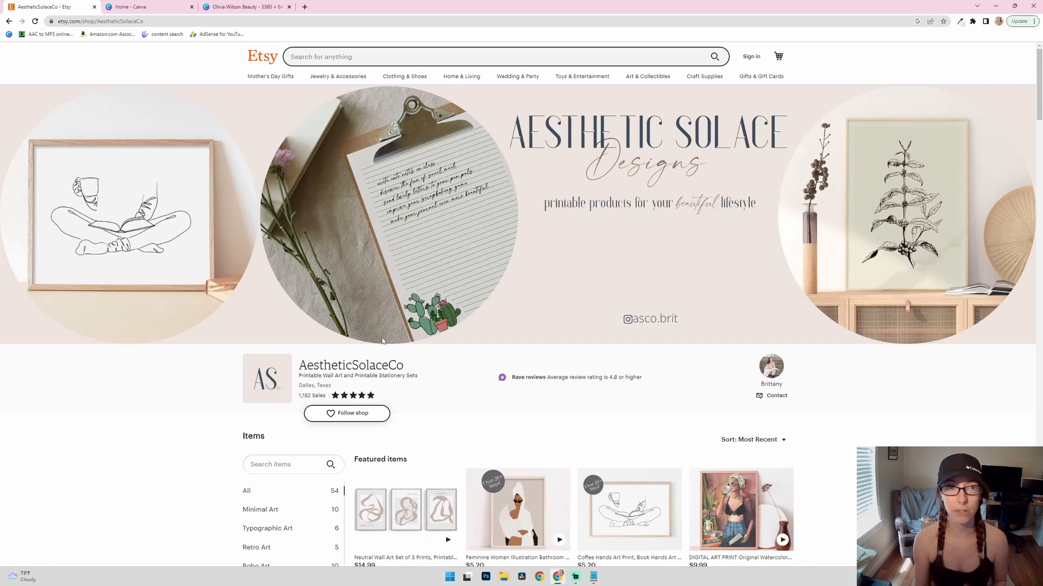
{"action": "key", "text": "ctrl+3"}
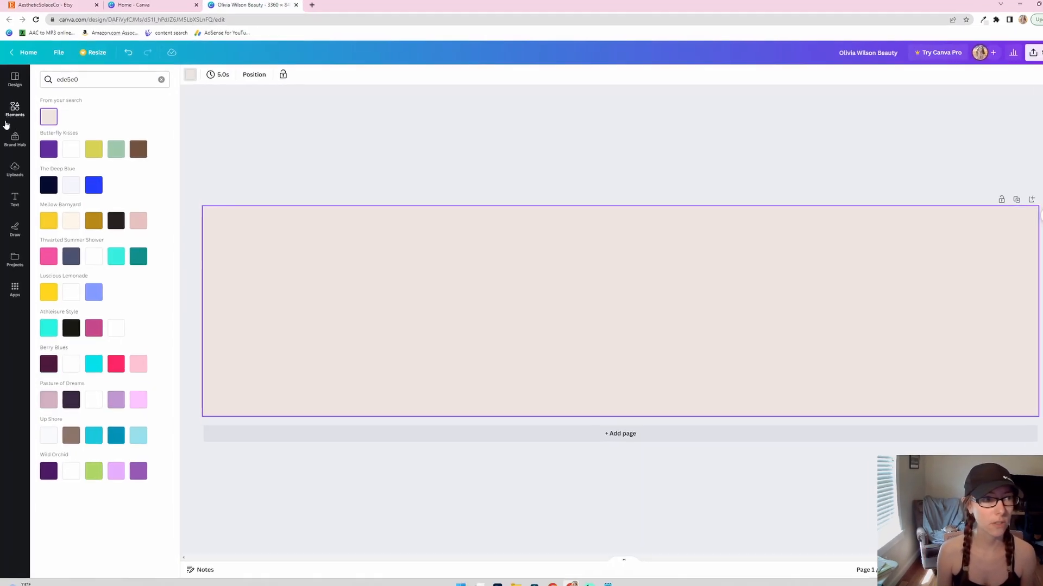
{"action": "left_click", "coordinate": [15, 109]}
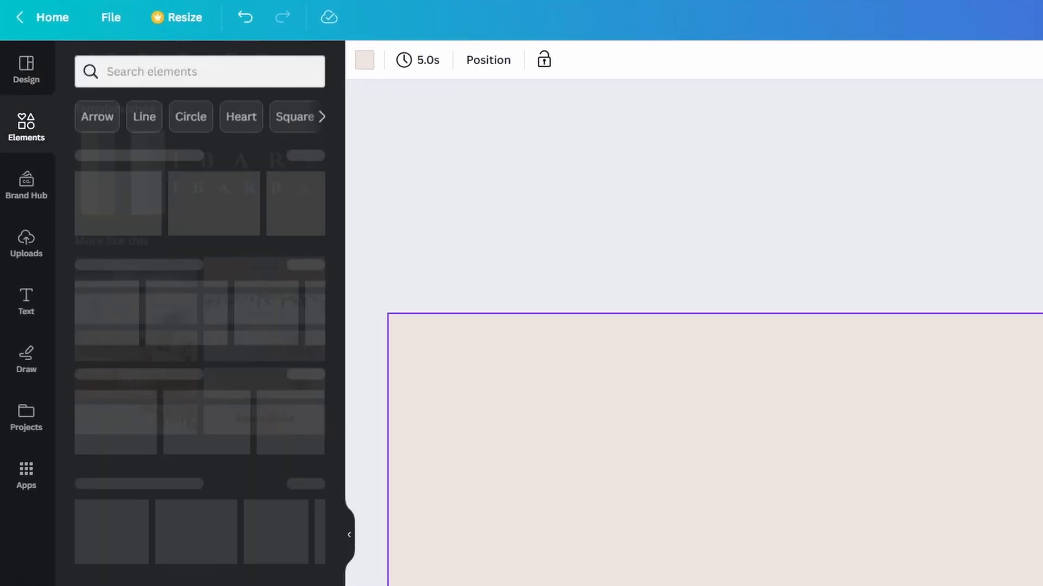
{"action": "left_click", "coordinate": [174, 77]}
{"action": "type", "text": "frame"}
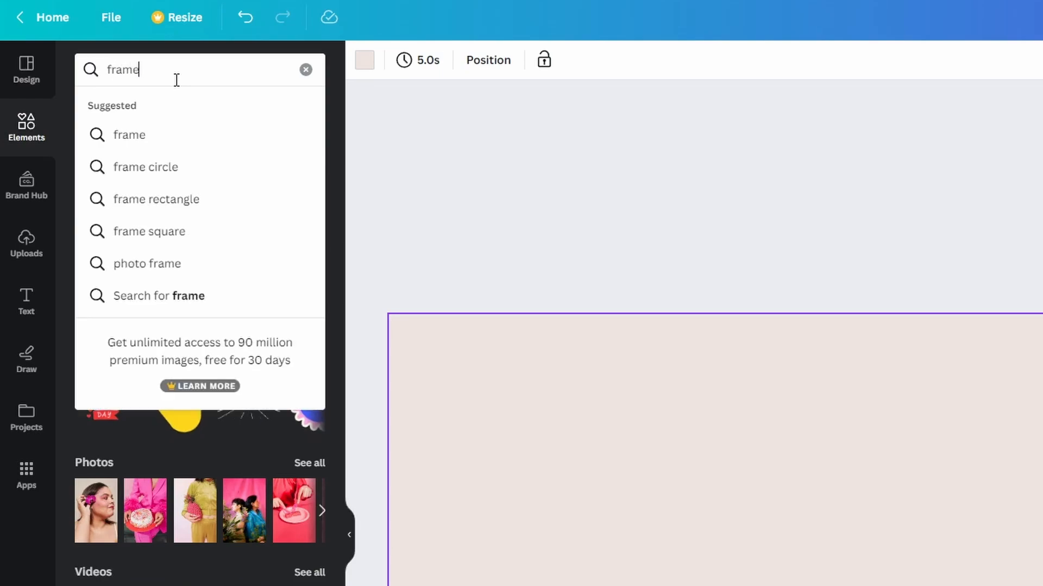
{"action": "key", "text": "Return"}
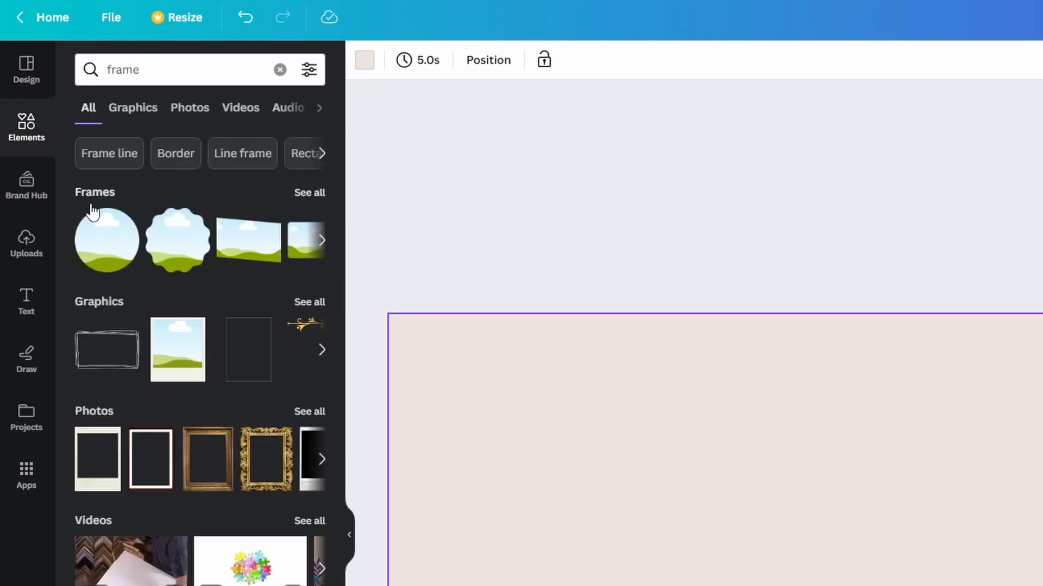
{"action": "left_click", "coordinate": [108, 255]}
- Move the circle frame to the banner's upper-left corner and enlarge it to fill the banner's full height
{"action": "left_click_drag", "start_coordinate": [603, 320], "coordinate": [269, 270]}
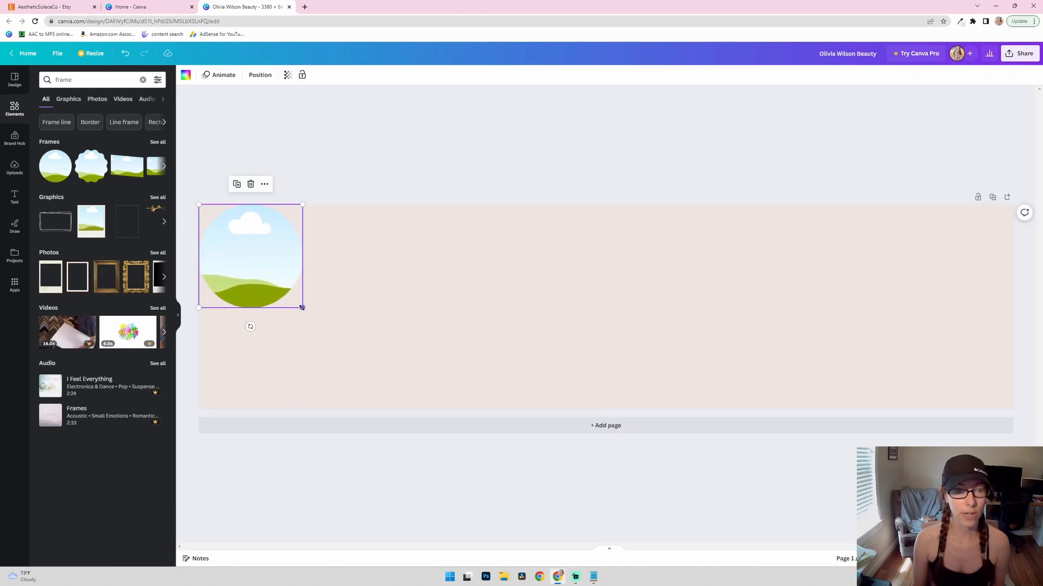
{"action": "left_click_drag", "start_coordinate": [302, 308], "coordinate": [318, 329]}
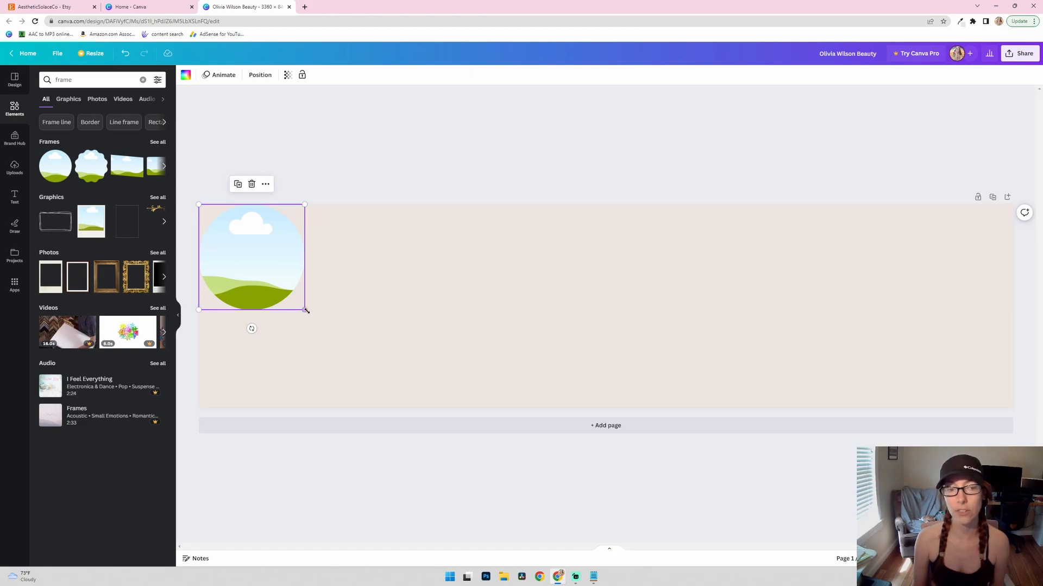
{"action": "left_click_drag", "start_coordinate": [305, 311], "coordinate": [410, 399]}
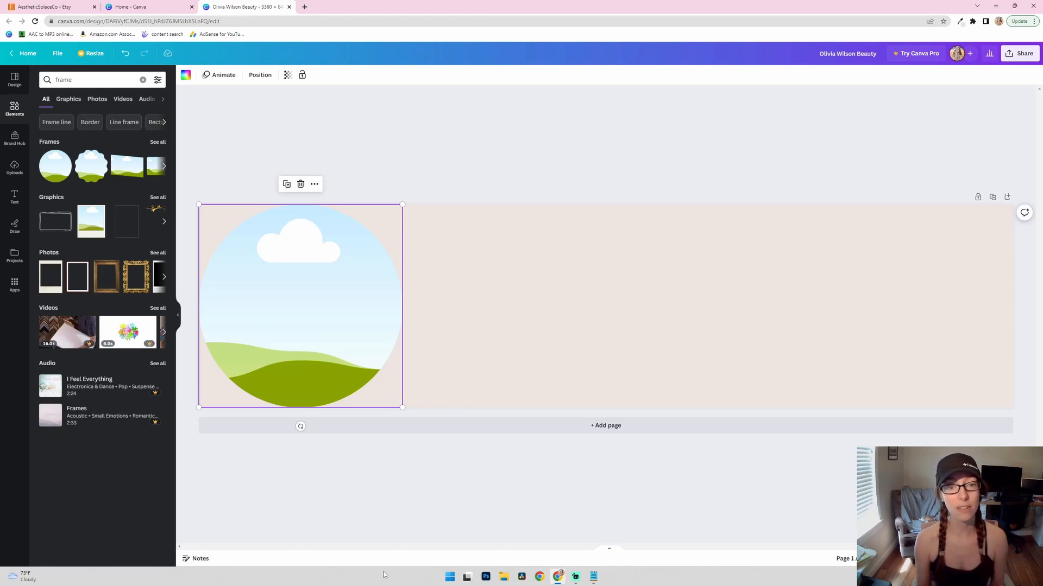
- Duplicate the circle frame twice, placing one copy beside the first and the other at the banner's right end
{"action": "key", "text": "ctrl+d"}
{"action": "left_click_drag", "start_coordinate": [333, 345], "coordinate": [535, 337]}
{"action": "left_click", "coordinate": [332, 321]}
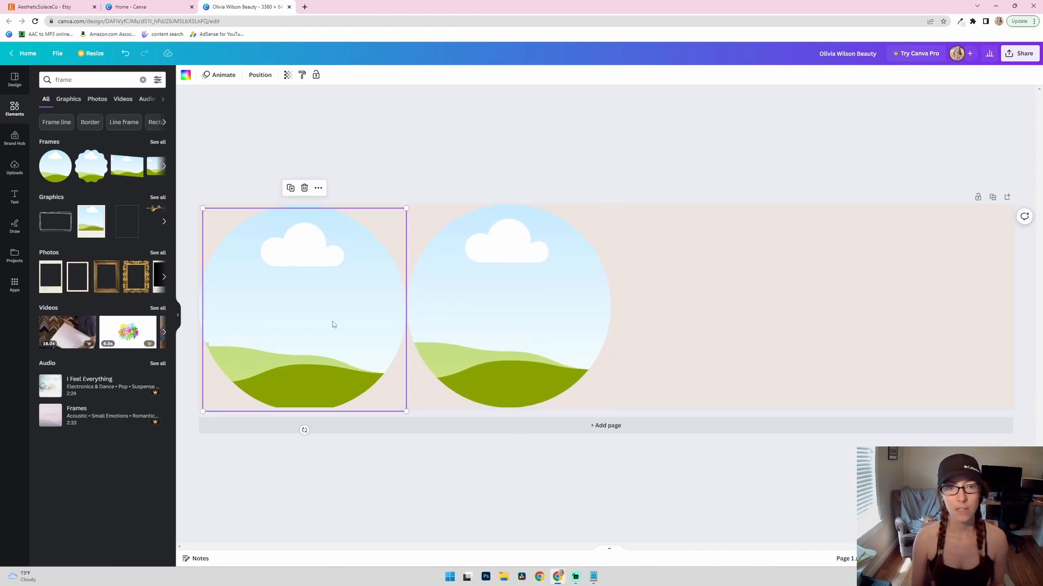
{"action": "key", "text": "ctrl+d"}
{"action": "left_click_drag", "start_coordinate": [332, 321], "coordinate": [936, 318]}
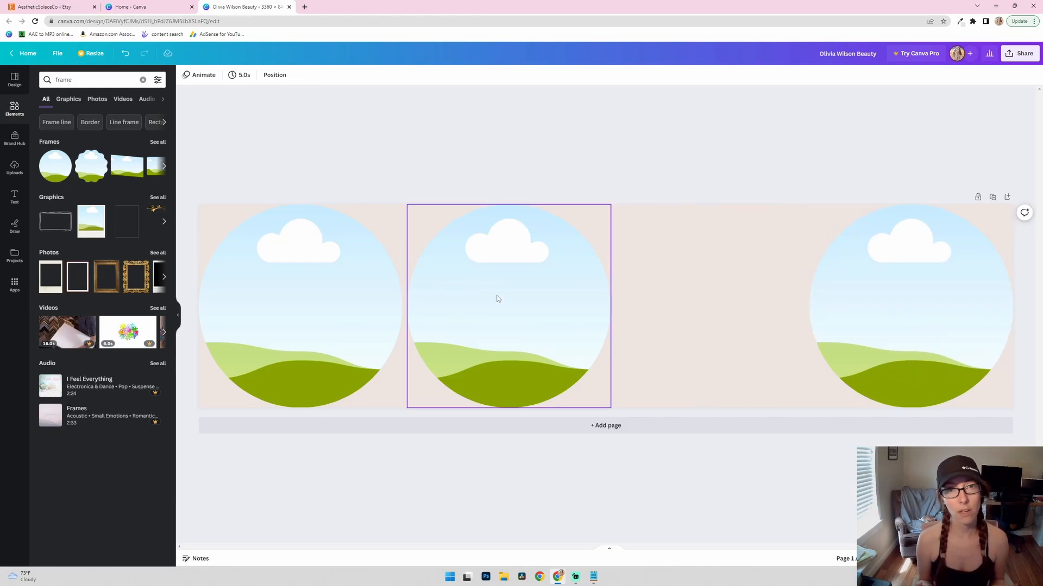
- Check the reference Etsy banner and fill the three circle frames with the uploaded photos: framed sketch, framed woman's portrait and clipboard, in that order
{"action": "key", "text": "ctrl+Tab"}
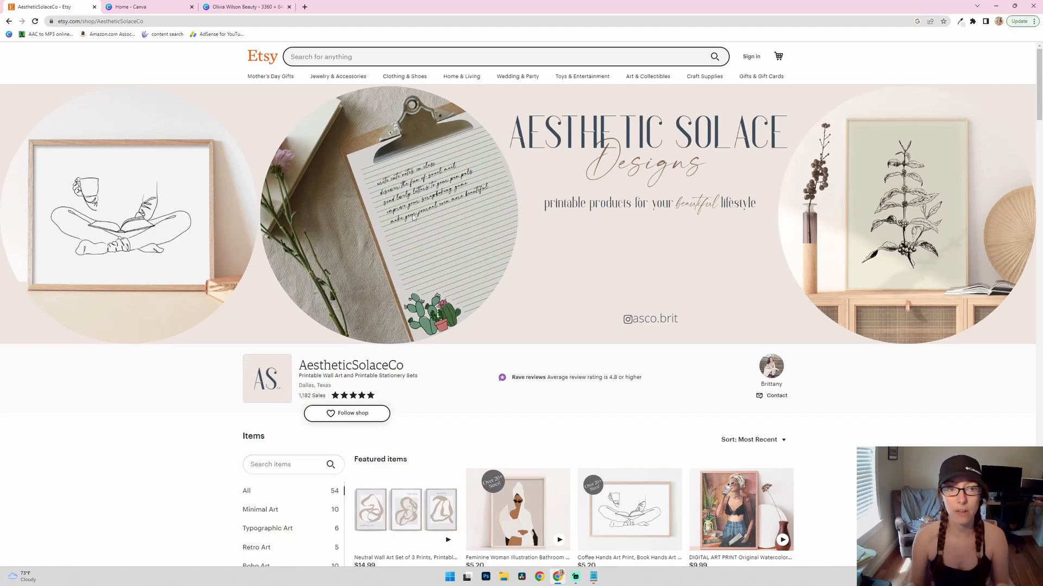
{"action": "left_click", "coordinate": [270, 6]}
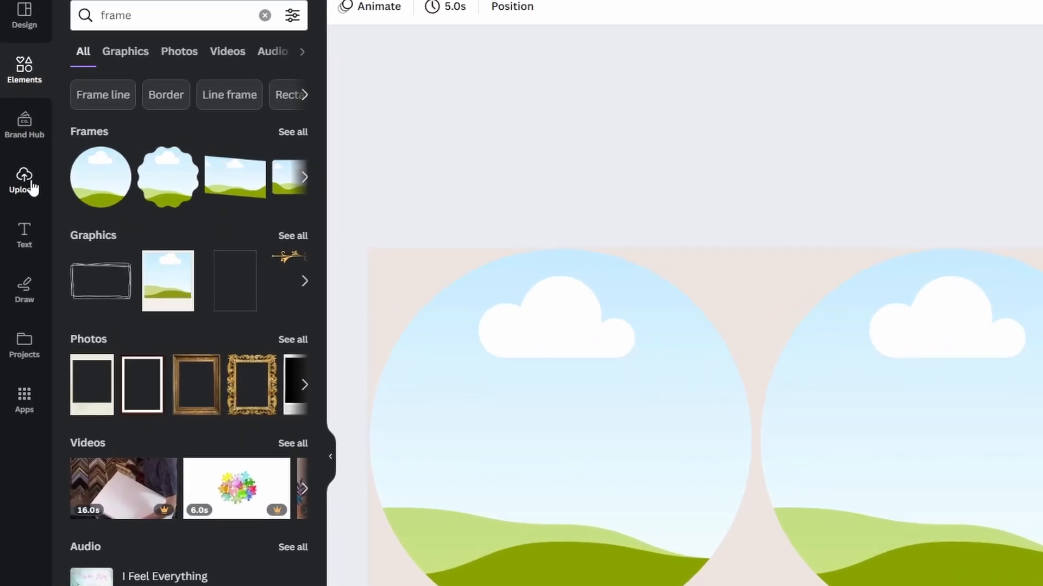
{"action": "left_click", "coordinate": [25, 176]}
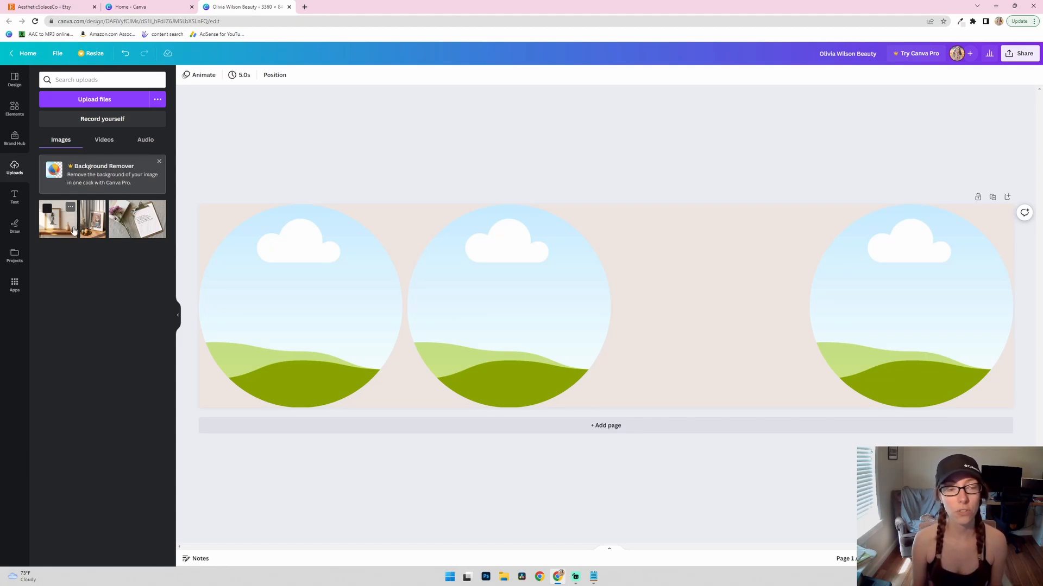
{"action": "mouse_move", "coordinate": [73, 230]}
{"action": "left_mouse_down"}
{"action": "mouse_move", "coordinate": [81, 223]}
{"action": "mouse_move", "coordinate": [245, 304]}
{"action": "left_mouse_up"}
{"action": "left_click_drag", "start_coordinate": [93, 231], "coordinate": [447, 276]}
{"action": "left_click_drag", "start_coordinate": [139, 224], "coordinate": [869, 282]}
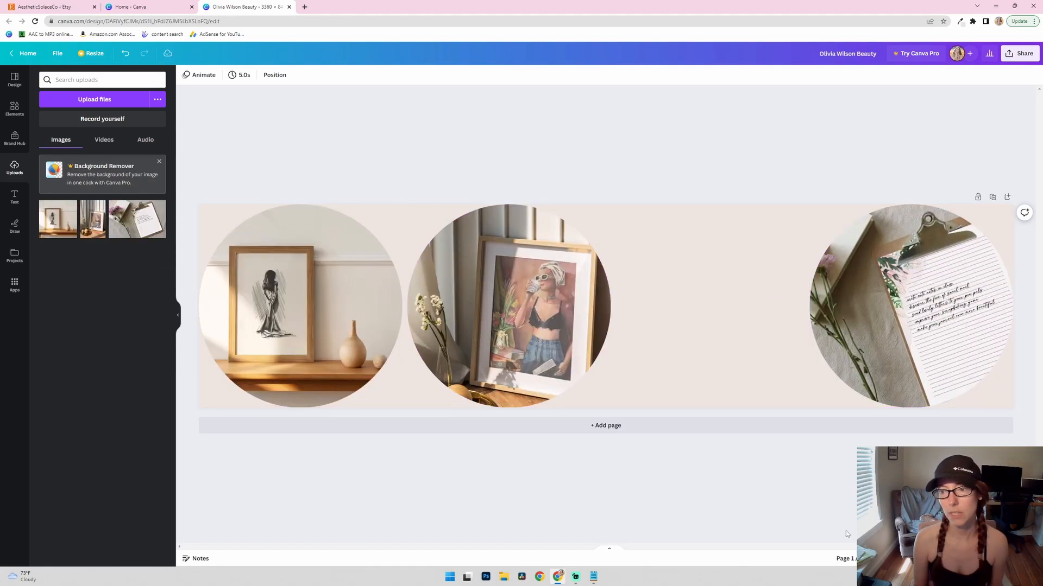
- Enlarge the framed-sketch photo inside the first circle so the picture frame sits larger within the crop
{"action": "double_click", "coordinate": [310, 316]}
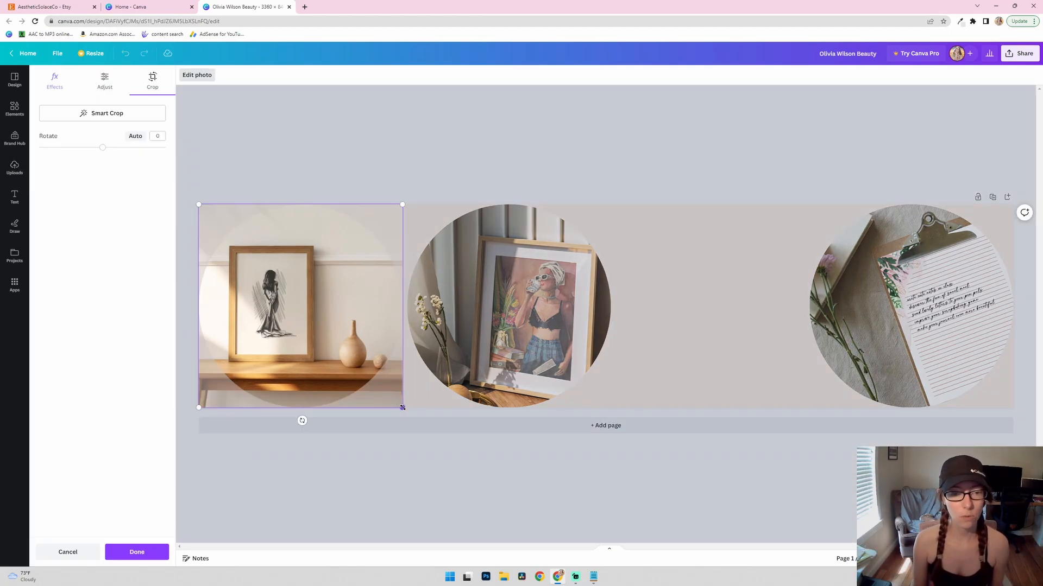
{"action": "left_click_drag", "start_coordinate": [402, 408], "coordinate": [426, 406]}
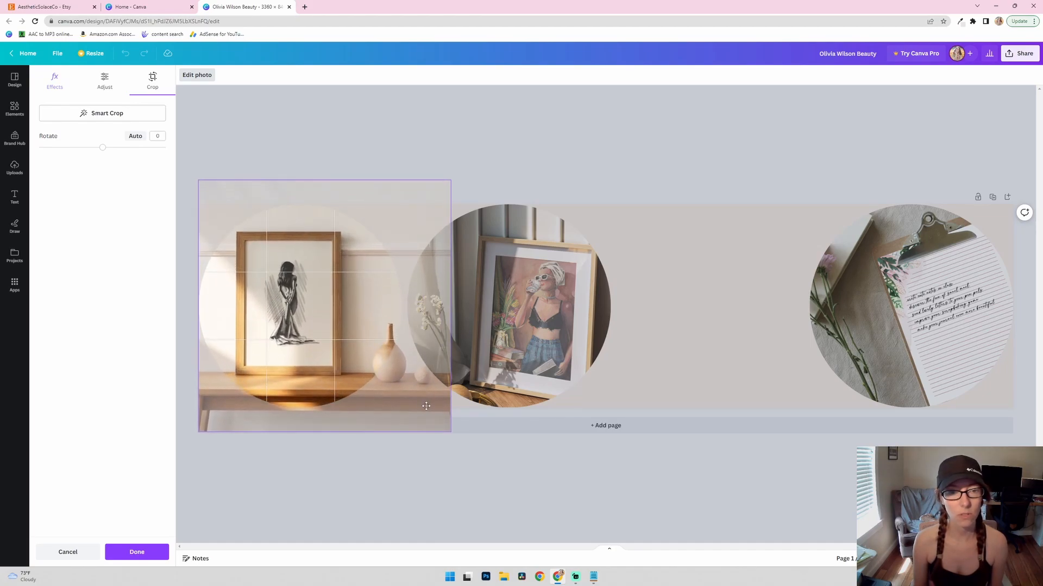
{"action": "key", "text": "Return"}
{"action": "key", "text": "Escape"}
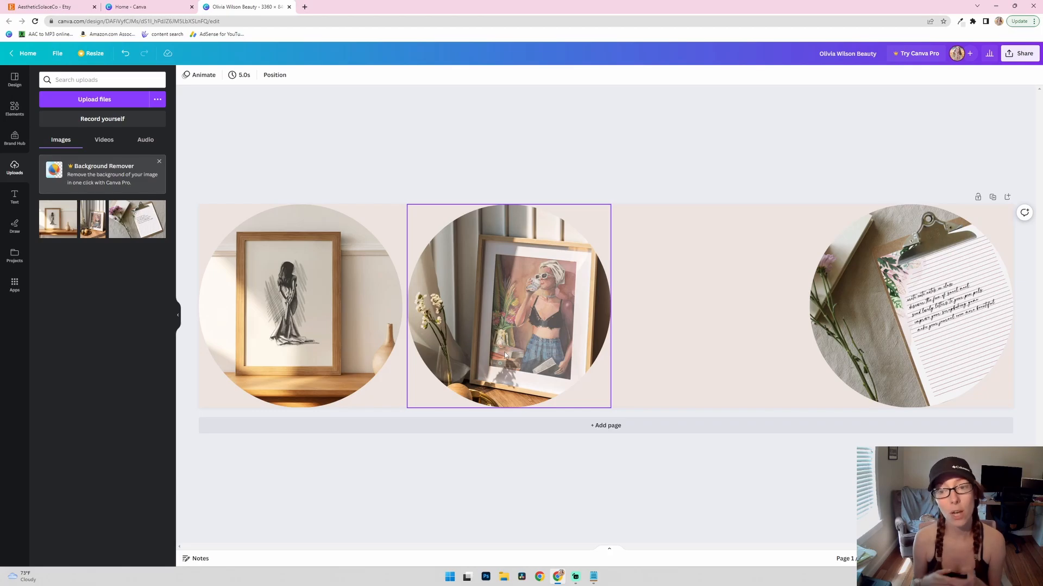
- Add a heading to the banner reading "Aesthetic Solace"
{"action": "key", "text": "t"}
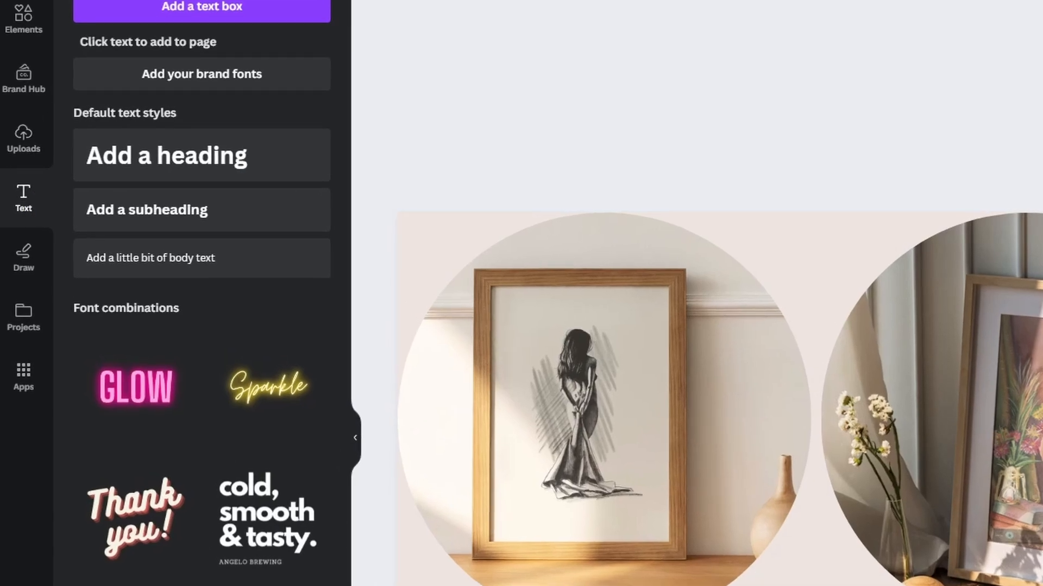
{"action": "left_click", "coordinate": [159, 161]}
{"action": "double_click", "coordinate": [643, 317]}
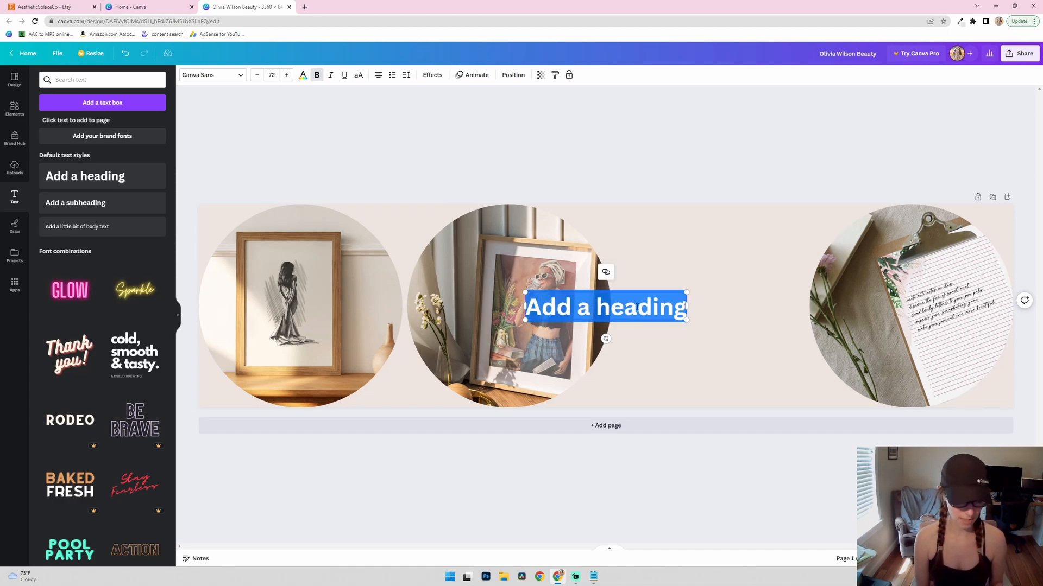
{"action": "type", "text": "Aesthetic"}
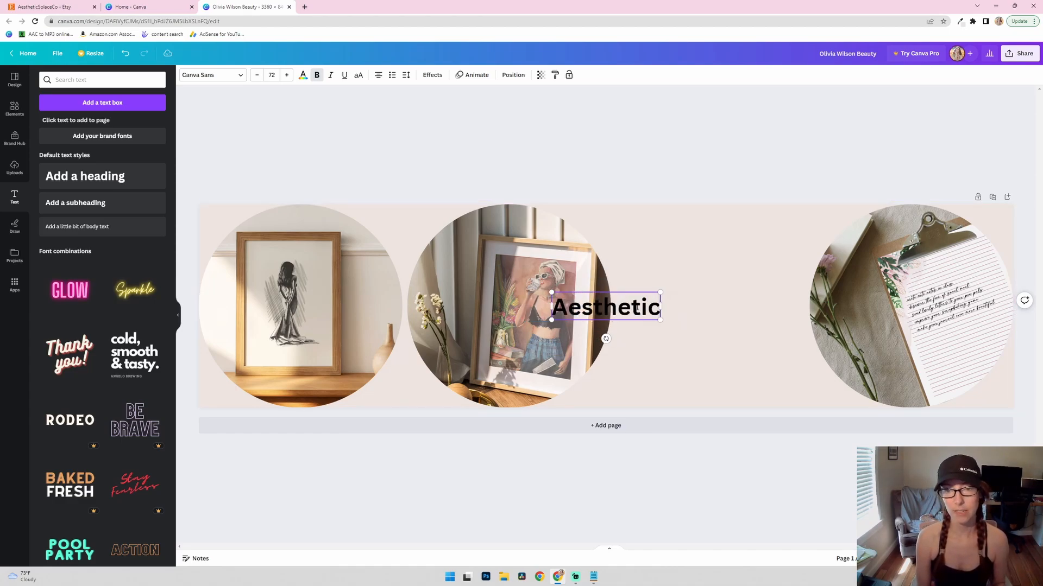
{"action": "type", "text": " Solace"}
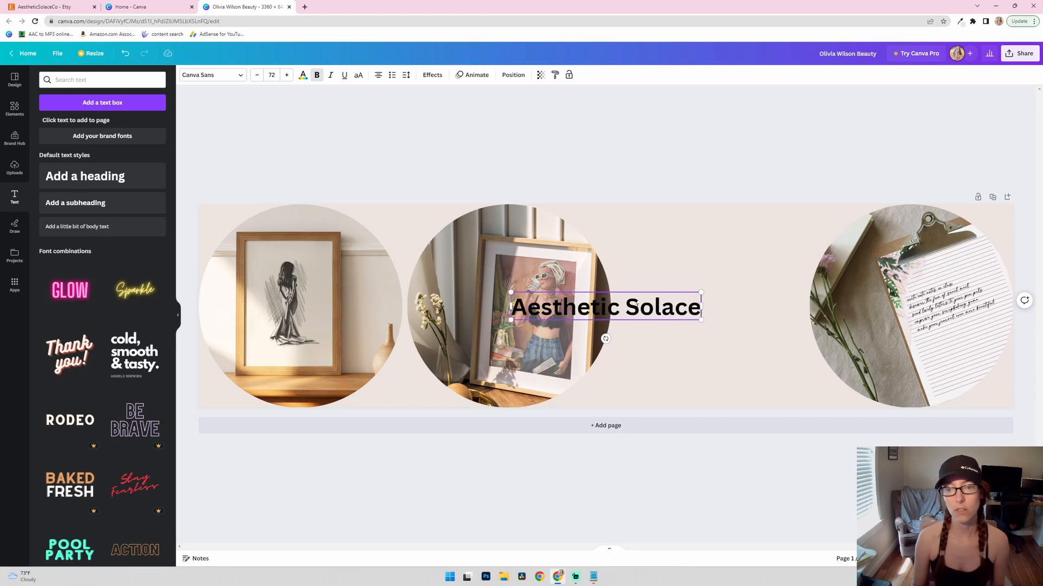
- Find "nova" fonts and change the "Aesthetic Solace" heading to Ibarra Real Nova
{"action": "triple_click", "coordinate": [638, 307]}
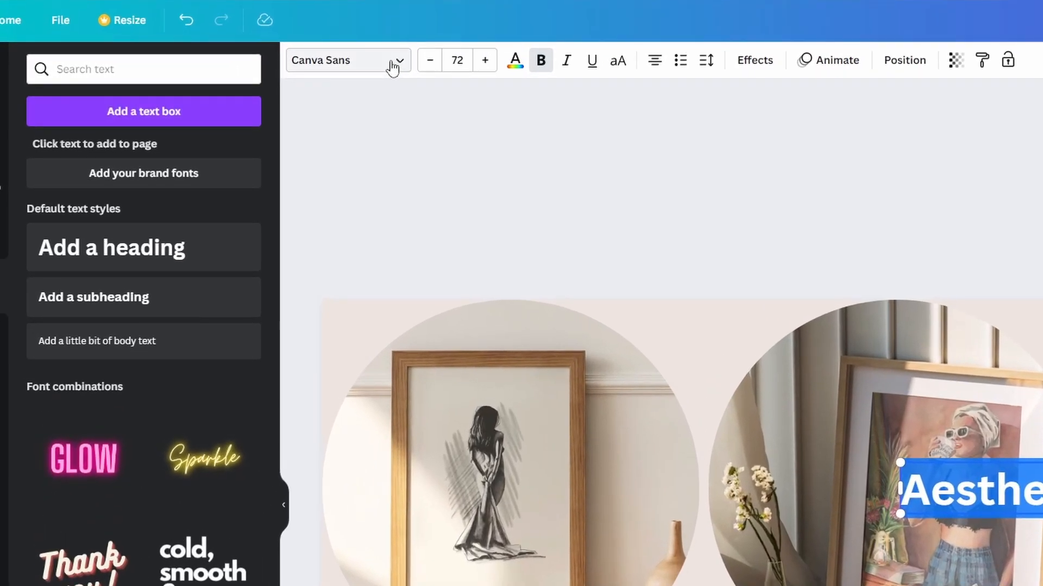
{"action": "left_click", "coordinate": [296, 73]}
{"action": "left_click", "coordinate": [171, 111]}
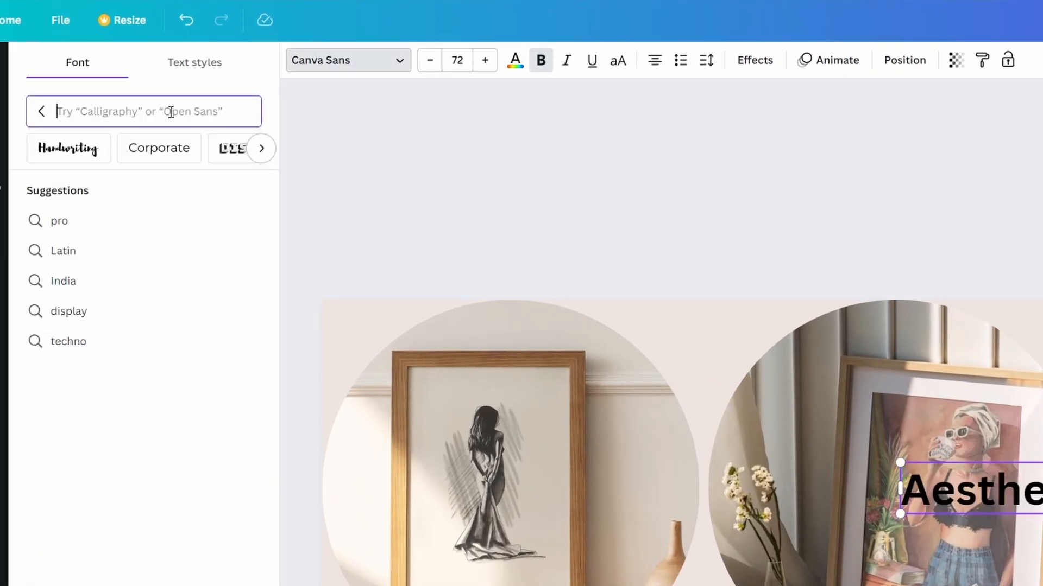
{"action": "type", "text": "nova"}
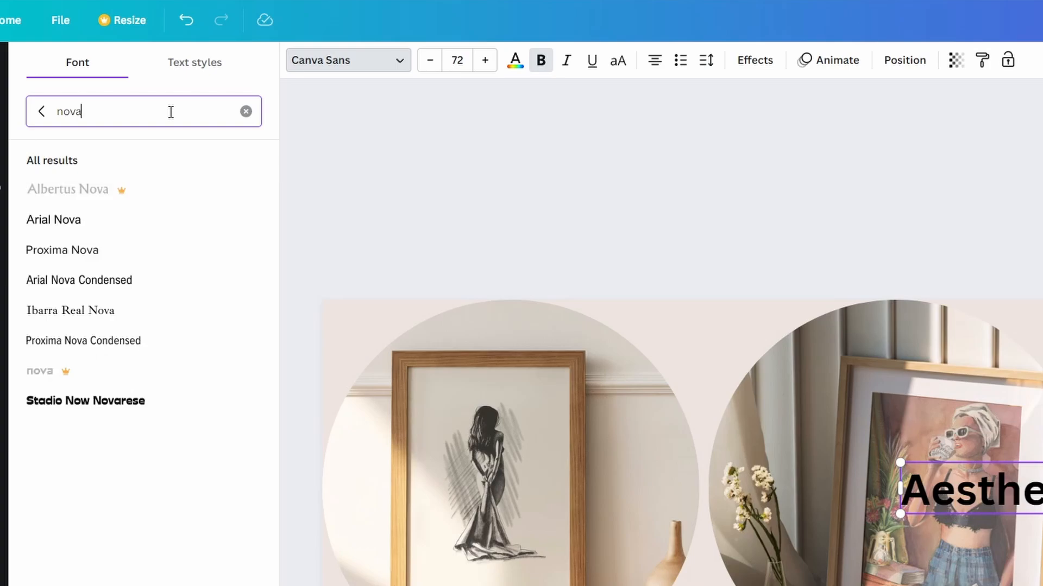
{"action": "left_click", "coordinate": [85, 311]}
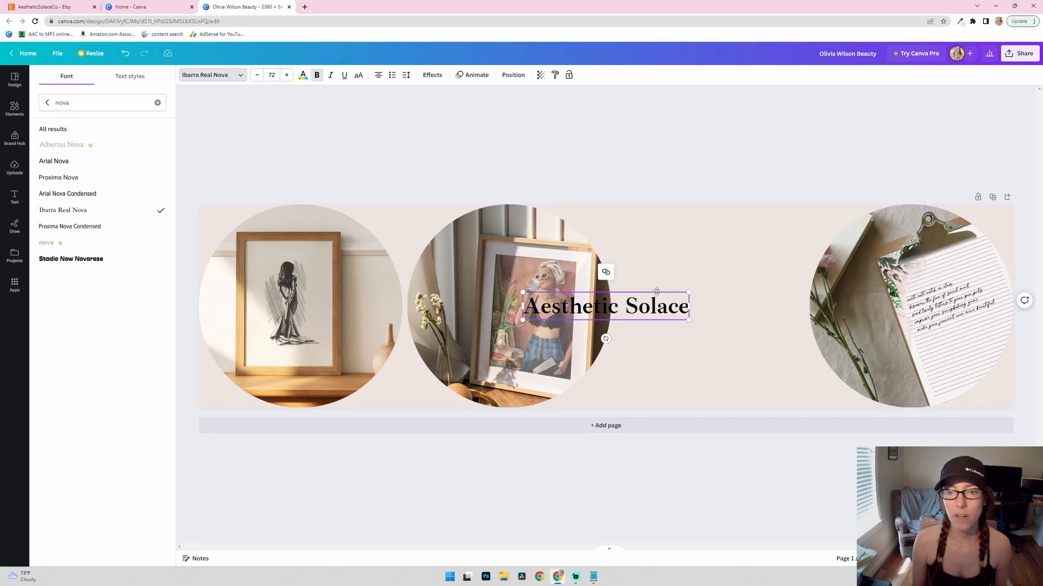
- Move the heading near the banner's upper edge, centered in the gap between the second and third circles
{"action": "left_click_drag", "start_coordinate": [657, 292], "coordinate": [760, 214]}
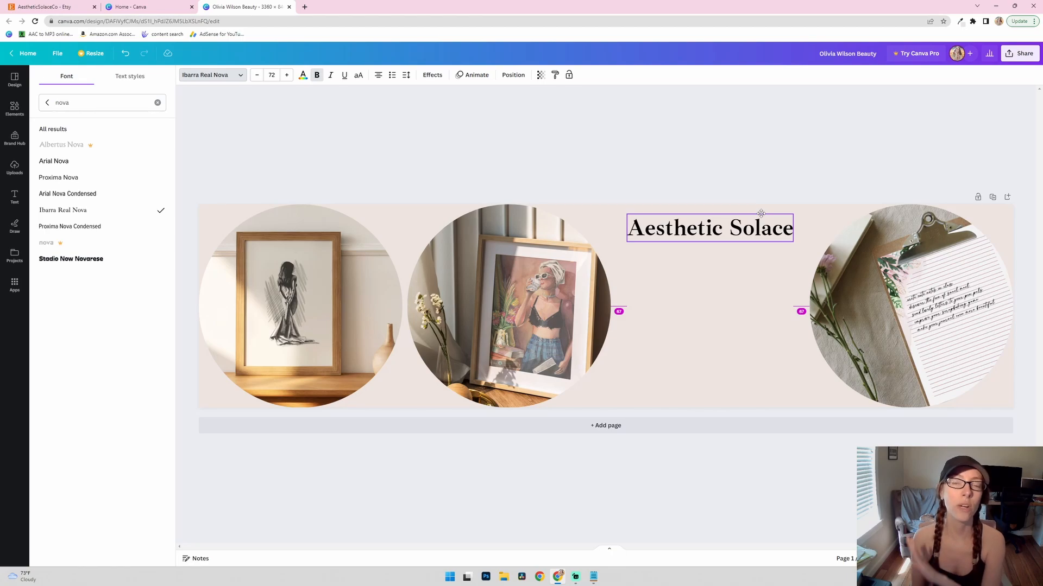
{"action": "left_click_drag", "start_coordinate": [761, 213], "coordinate": [760, 214]}
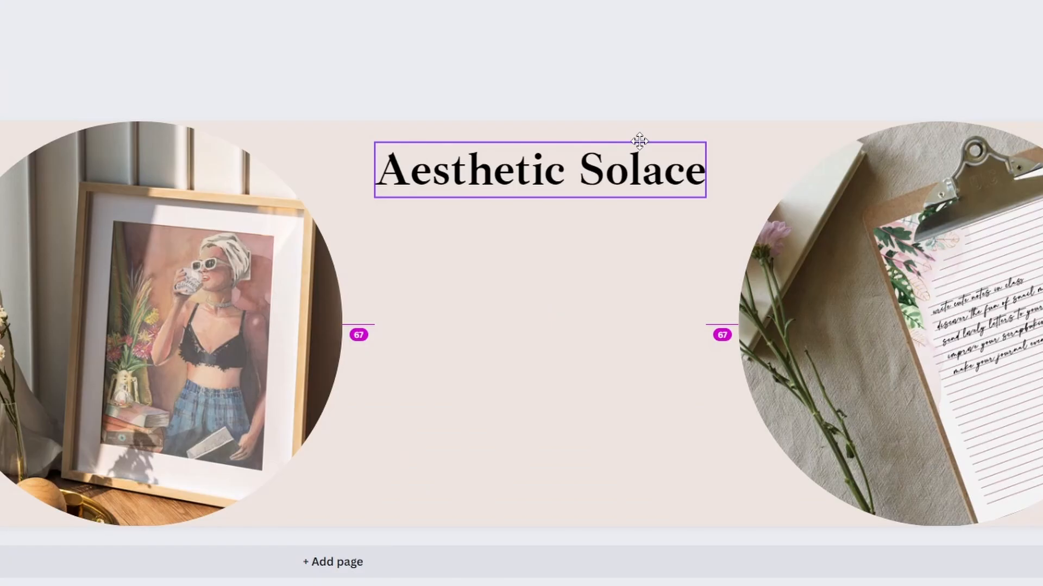
{"action": "left_click_drag", "start_coordinate": [641, 141], "coordinate": [638, 144]}
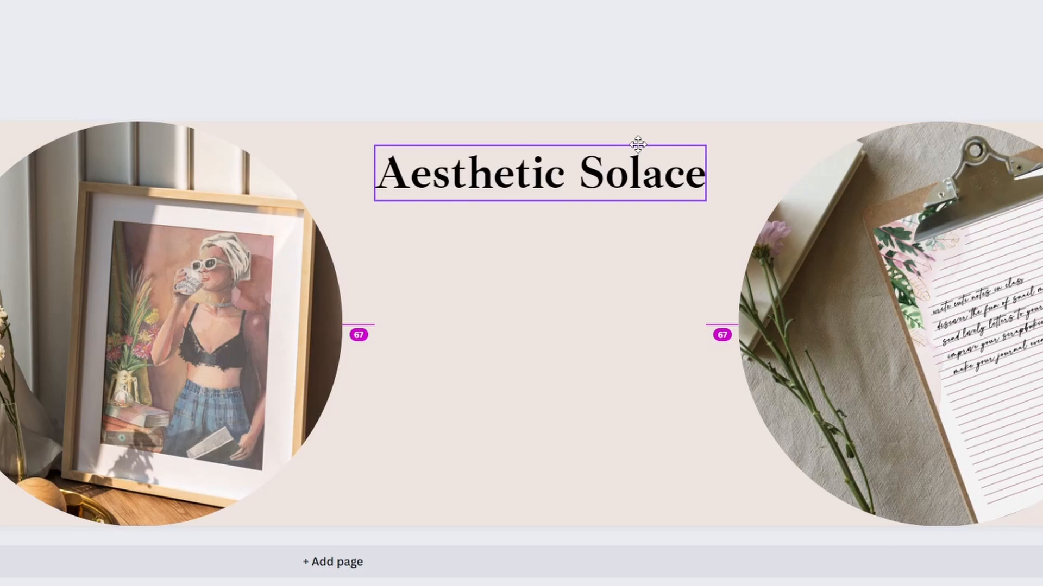
{"action": "left_click_drag", "start_coordinate": [638, 144], "coordinate": [638, 144]}
{"action": "left_click", "coordinate": [603, 368]}
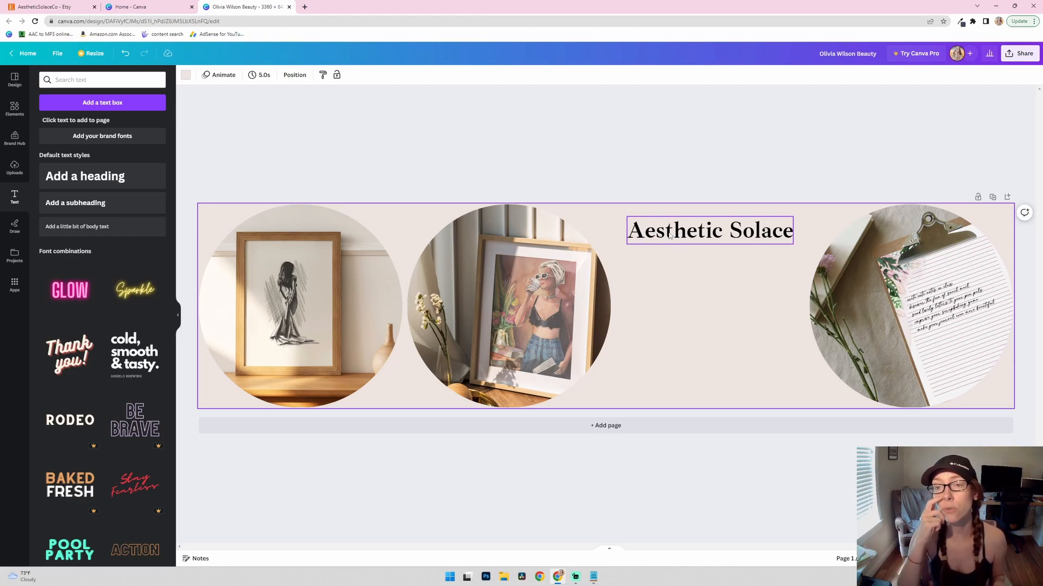
- Set the heading's text color to 3d4a5c
{"action": "left_click", "coordinate": [713, 239]}
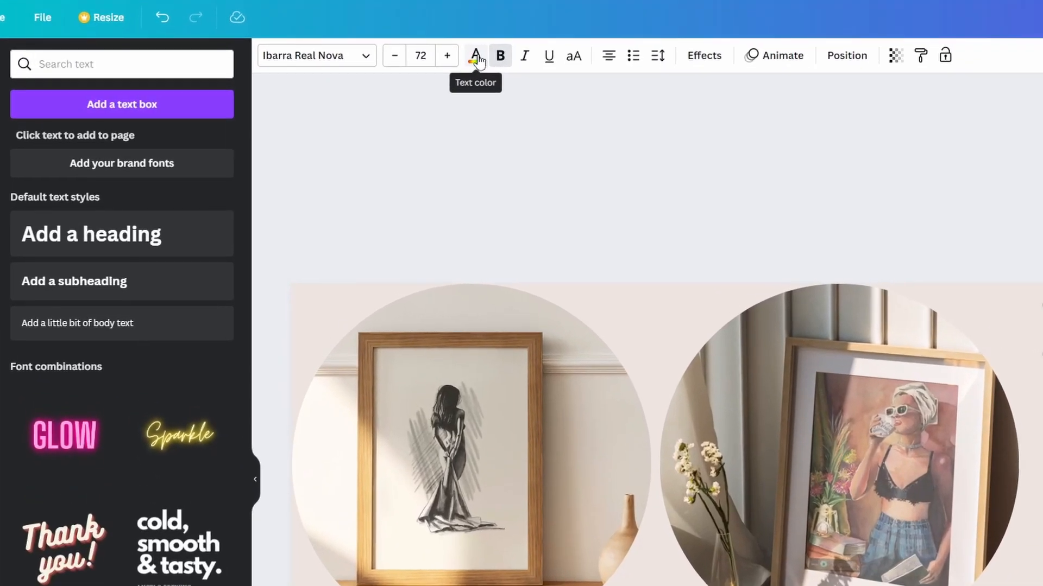
{"action": "left_click", "coordinate": [477, 61]}
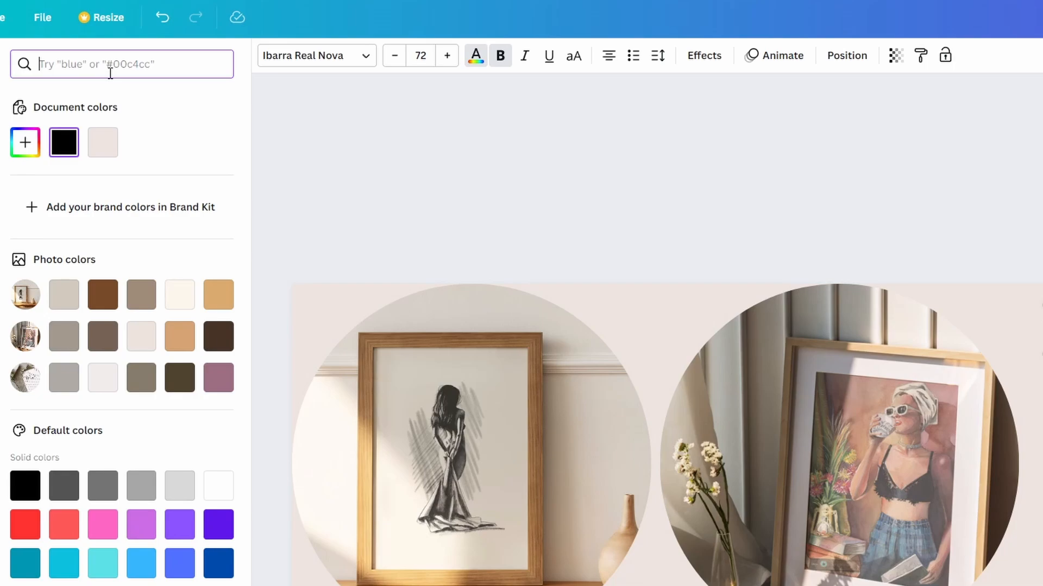
{"action": "type", "text": "3d4a5c"}
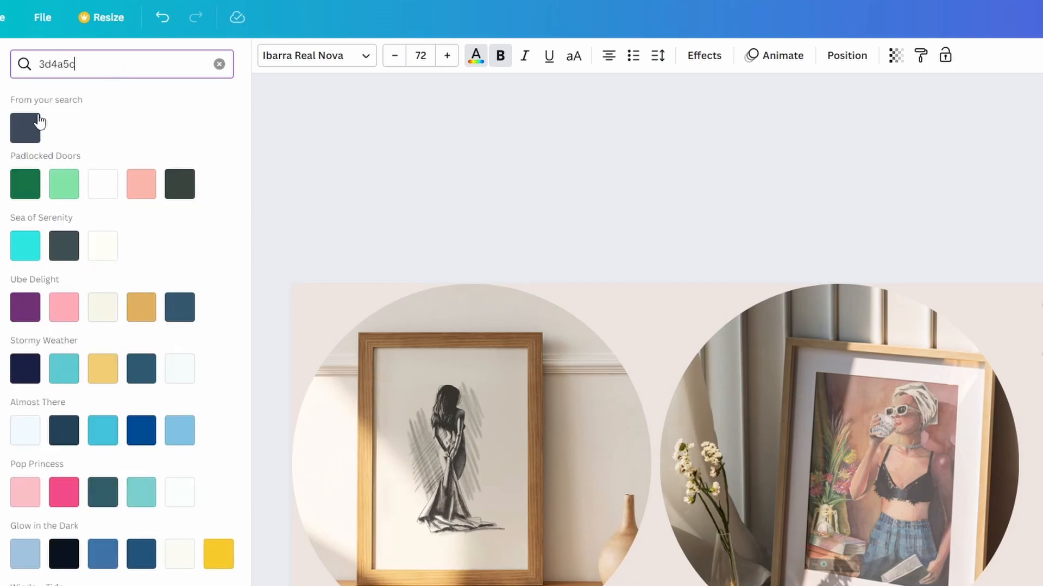
{"action": "left_click", "coordinate": [38, 124]}
{"action": "left_click", "coordinate": [913, 196]}
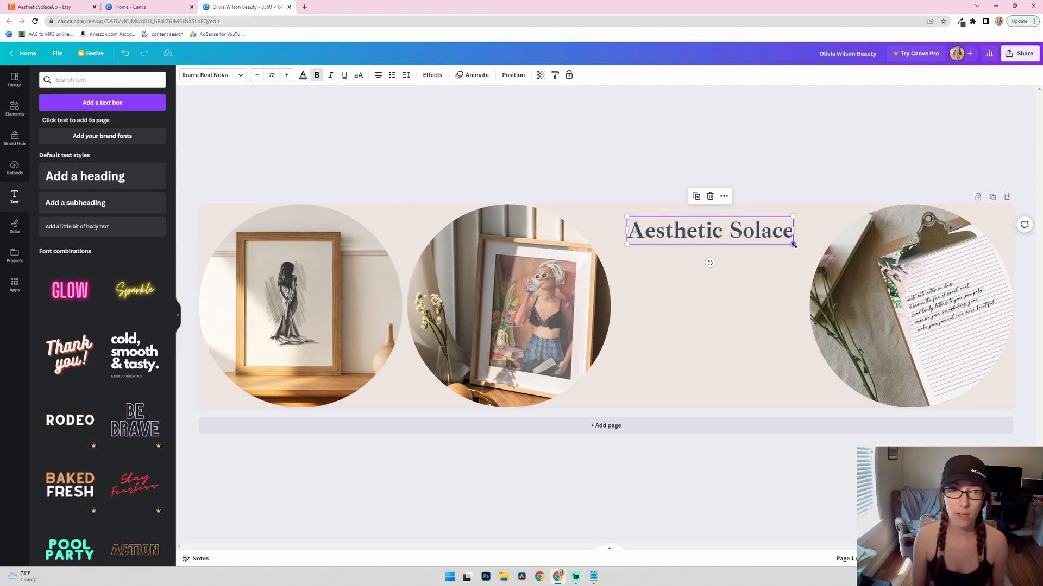
- Try scaling the heading's text box and raising its font size to 79, and return the size to 72
{"action": "left_click_drag", "start_coordinate": [793, 245], "coordinate": [831, 260]}
{"action": "key", "text": "ctrl+z"}
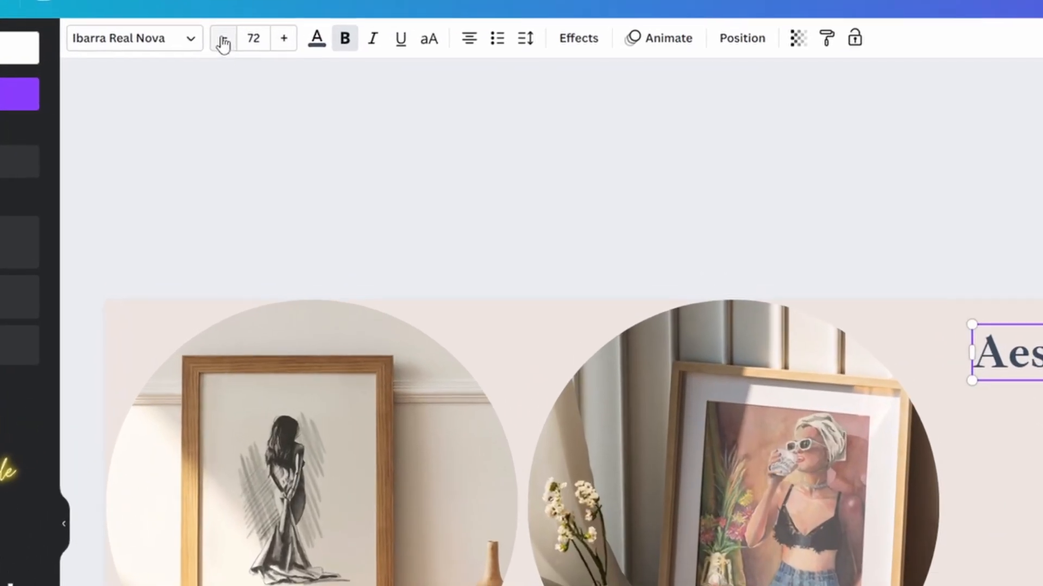
{"action": "left_click", "coordinate": [285, 41]}
{"action": "left_click", "coordinate": [285, 41]}
{"action": "left_click", "coordinate": [284, 42]}
{"action": "left_click", "coordinate": [285, 41]}
{"action": "left_click", "coordinate": [285, 41]}
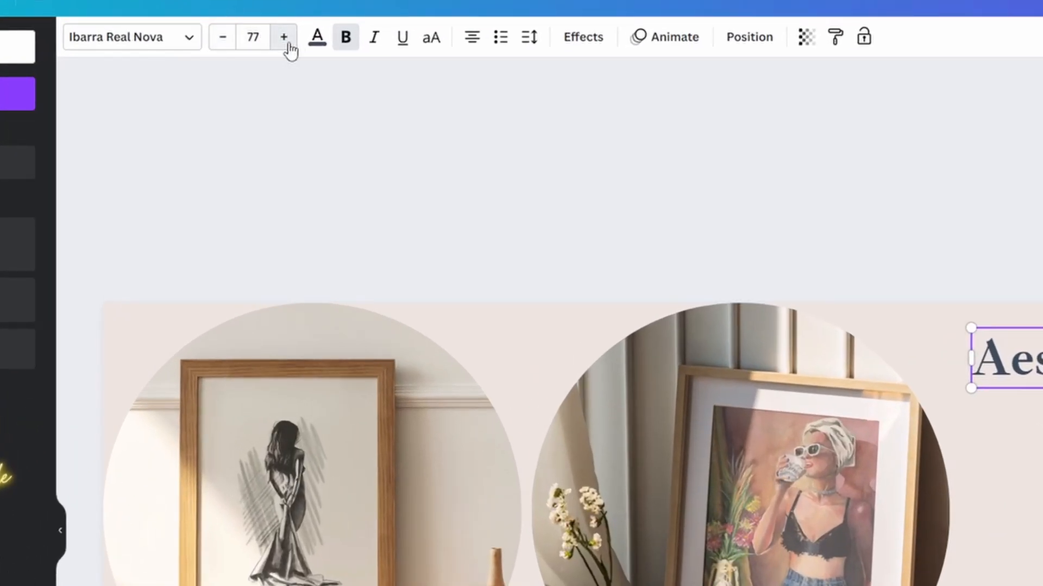
{"action": "left_click", "coordinate": [286, 42]}
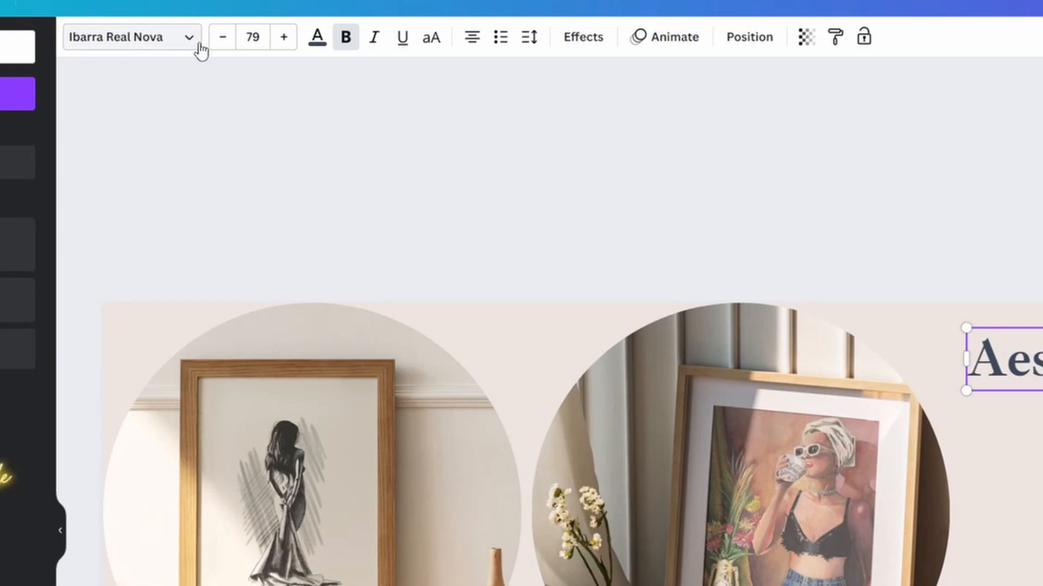
{"action": "left_click", "coordinate": [231, 46]}
{"action": "left_click", "coordinate": [231, 46]}
{"action": "left_click", "coordinate": [231, 46]}
{"action": "left_click", "coordinate": [230, 46]}
{"action": "left_click", "coordinate": [231, 46]}
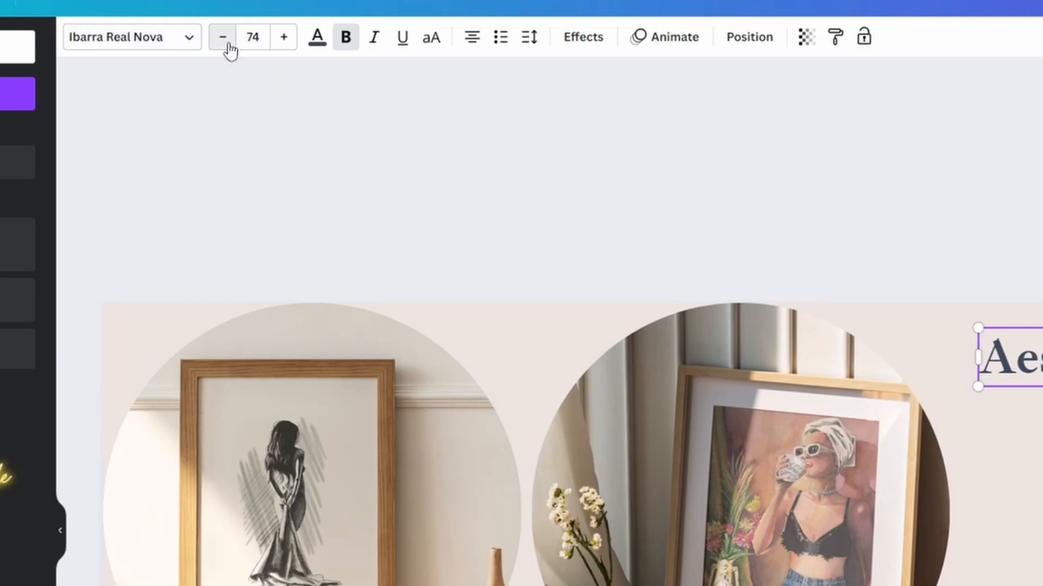
{"action": "left_click", "coordinate": [231, 46]}
{"action": "left_click", "coordinate": [231, 46]}
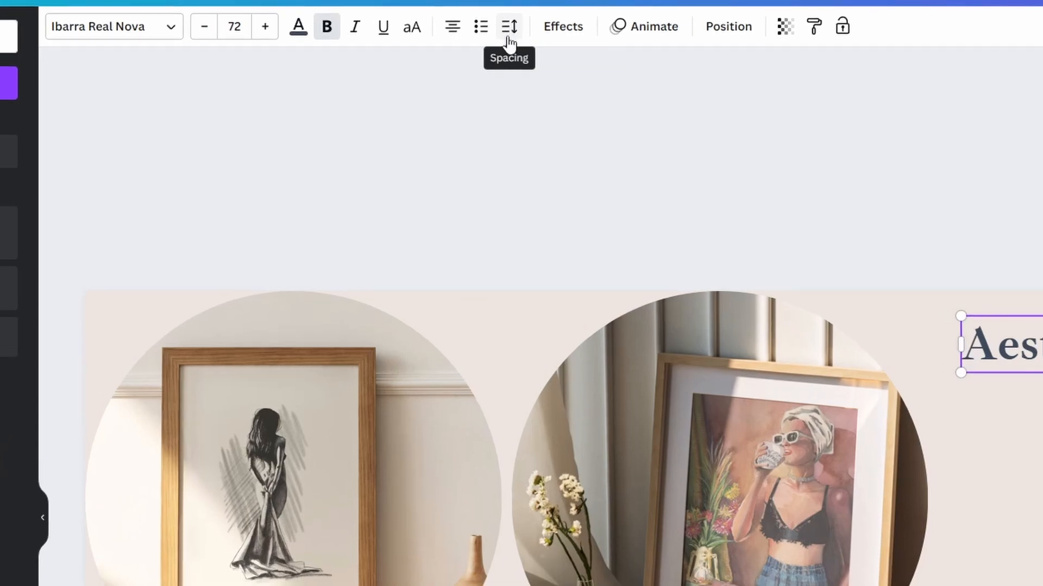
- Widen the heading's letter spacing to 111
{"action": "left_click", "coordinate": [509, 36]}
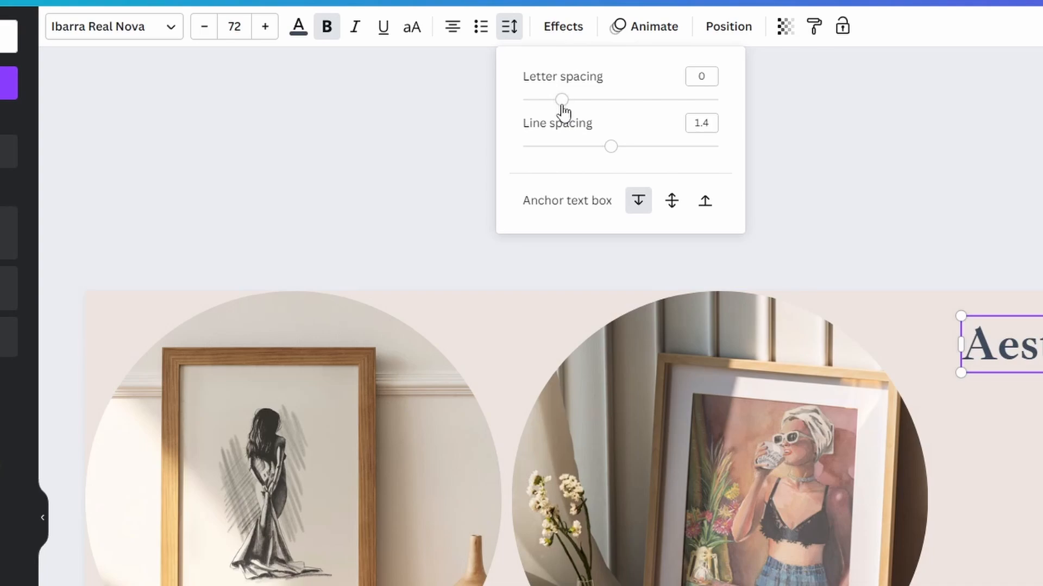
{"action": "left_click_drag", "start_coordinate": [563, 107], "coordinate": [585, 109]}
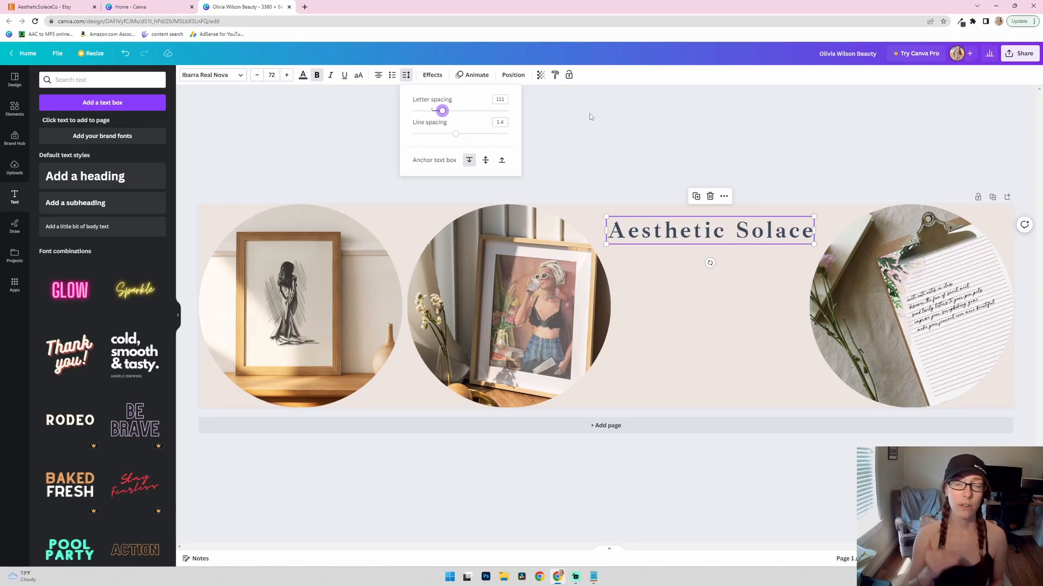
- Add three lines of filler text beneath "Aesthetic Solace" in the heading's text box
{"action": "left_click", "coordinate": [812, 232]}
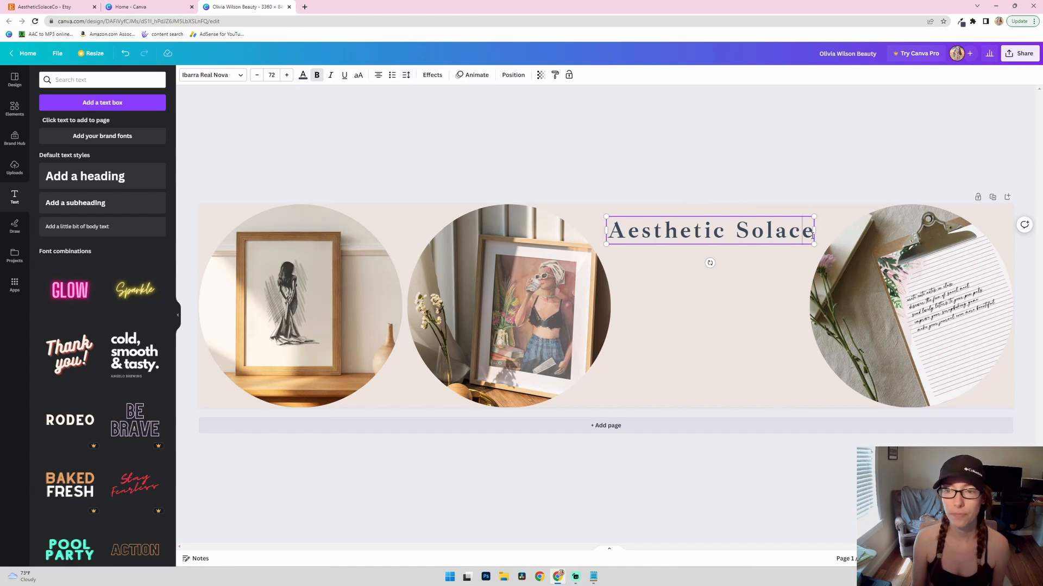
{"action": "key", "text": "Return"}
{"action": "type", "text": "alskdj"}
{"action": "key", "text": "Return"}
{"action": "type", "text": "asdfolkjasd"}
{"action": "key", "text": "Return"}
{"action": "type", "text": "f"}
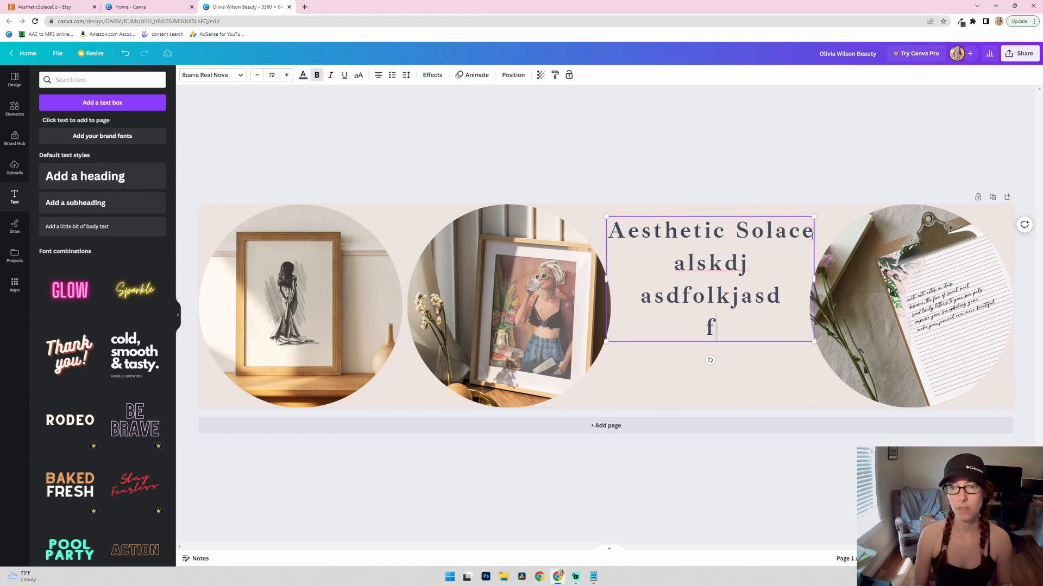
{"action": "type", "text": "jik;sa"}
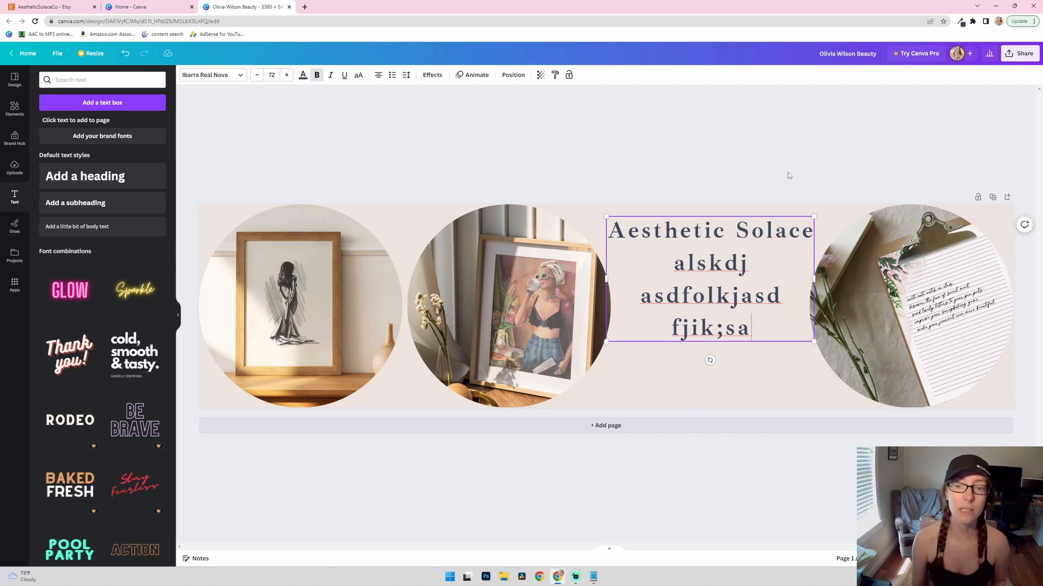
- Try a tighter line spacing on the heading and all its filler lines
{"action": "key", "text": "ctrl+a"}
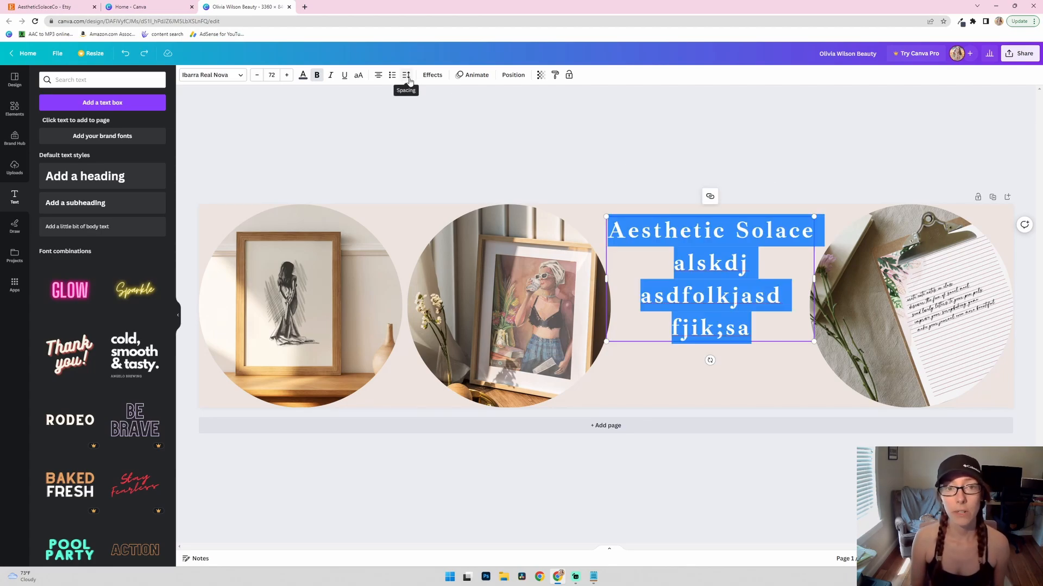
{"action": "left_click", "coordinate": [409, 80]}
{"action": "left_click_drag", "start_coordinate": [455, 133], "coordinate": [437, 134]}
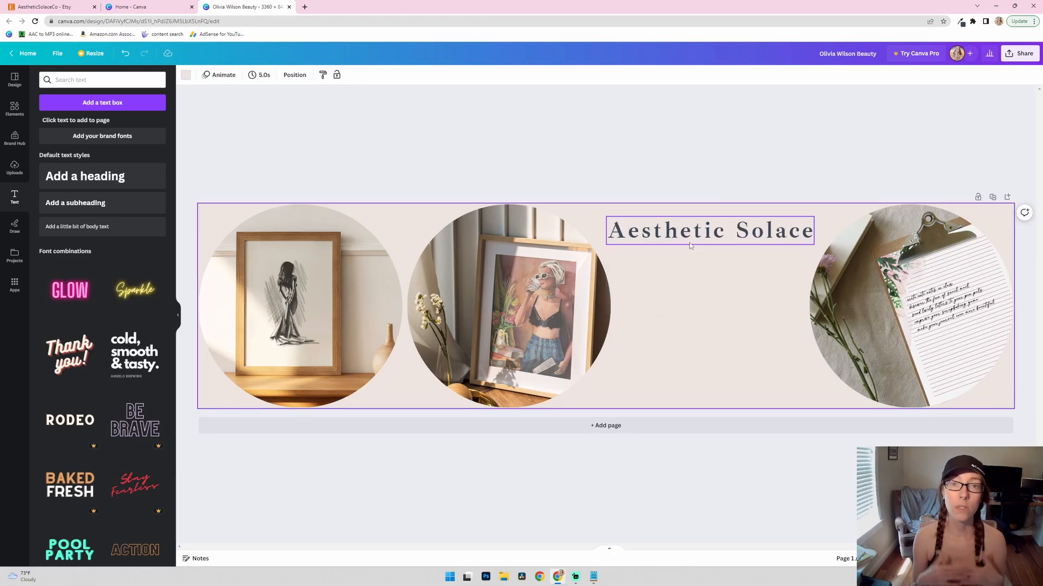
- Convert the "Aesthetic Solace" heading to uppercase and scale its text box down to font size 56.1
{"action": "left_click", "coordinate": [686, 243]}
{"action": "key", "text": "ctrl+a"}
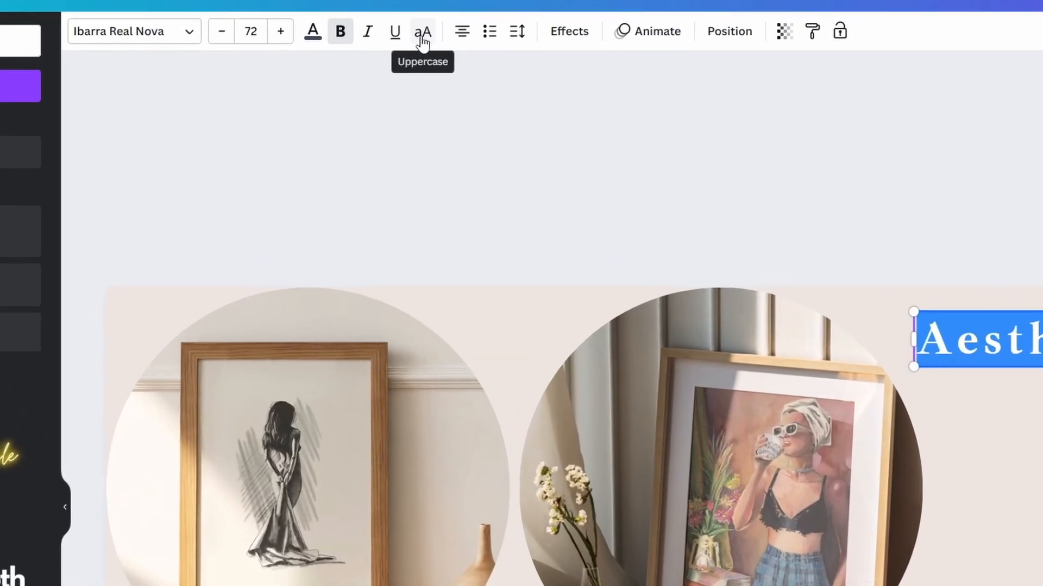
{"action": "left_click", "coordinate": [359, 75]}
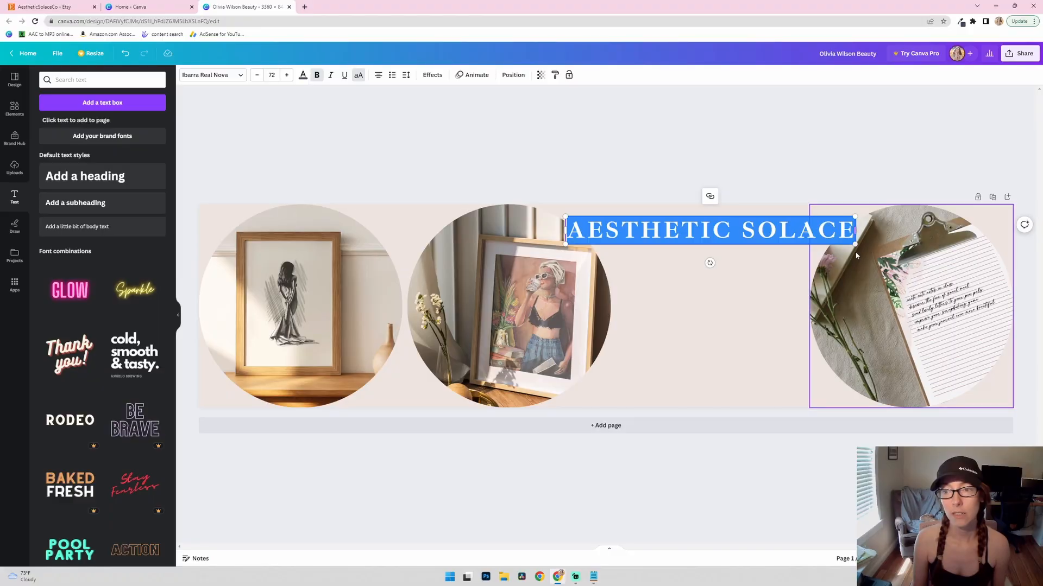
{"action": "left_click_drag", "start_coordinate": [850, 244], "coordinate": [791, 238]}
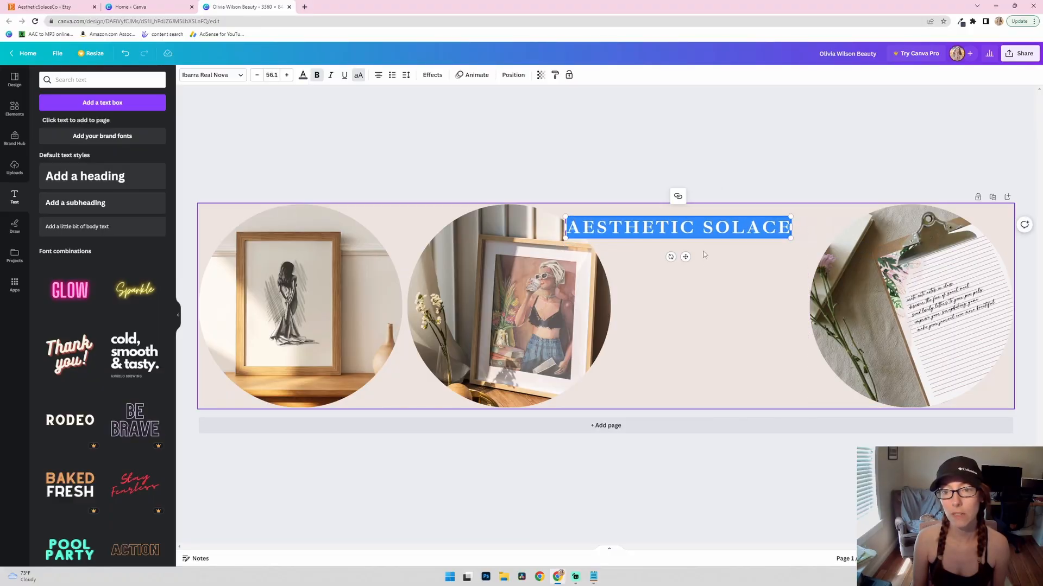
{"action": "key", "text": "ctrl+1"}
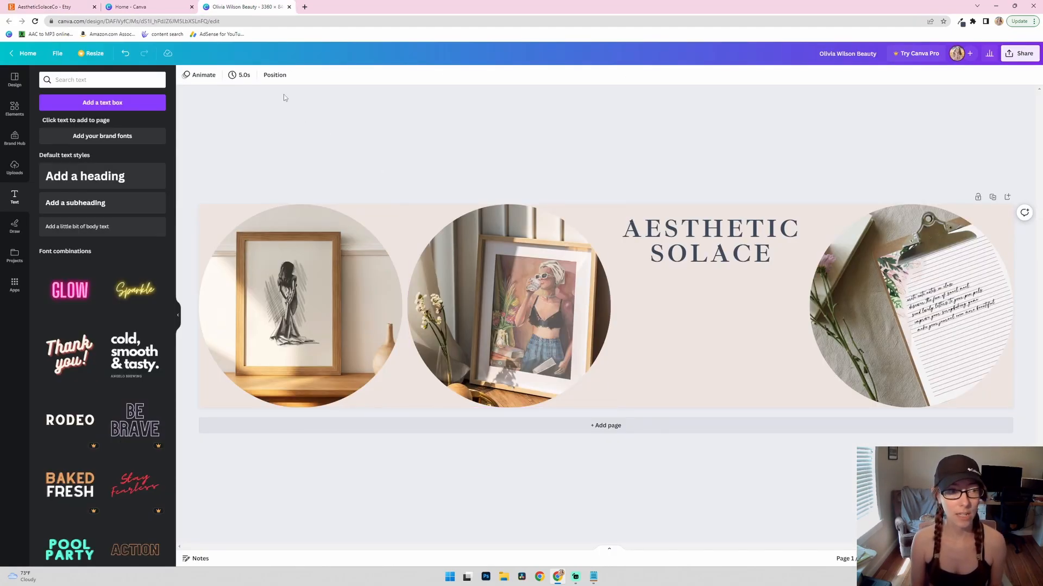
- Add a heading text box reading "Designs" under "AESTHETIC SOLACE" and apply the handwriting font Themysion
{"action": "left_click", "coordinate": [105, 184]}
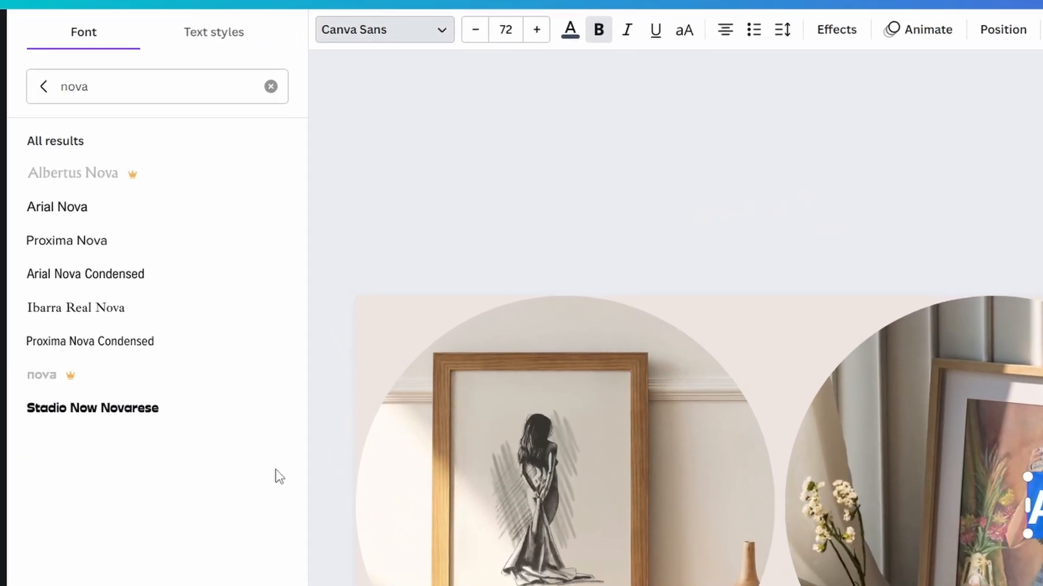
{"action": "left_click", "coordinate": [271, 88]}
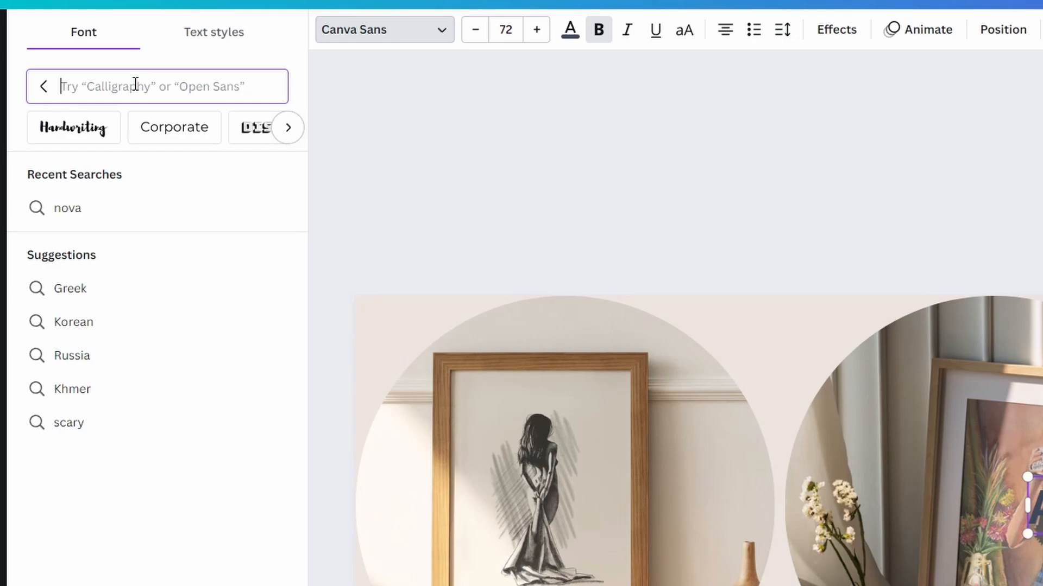
{"action": "type", "text": "handwritt"}
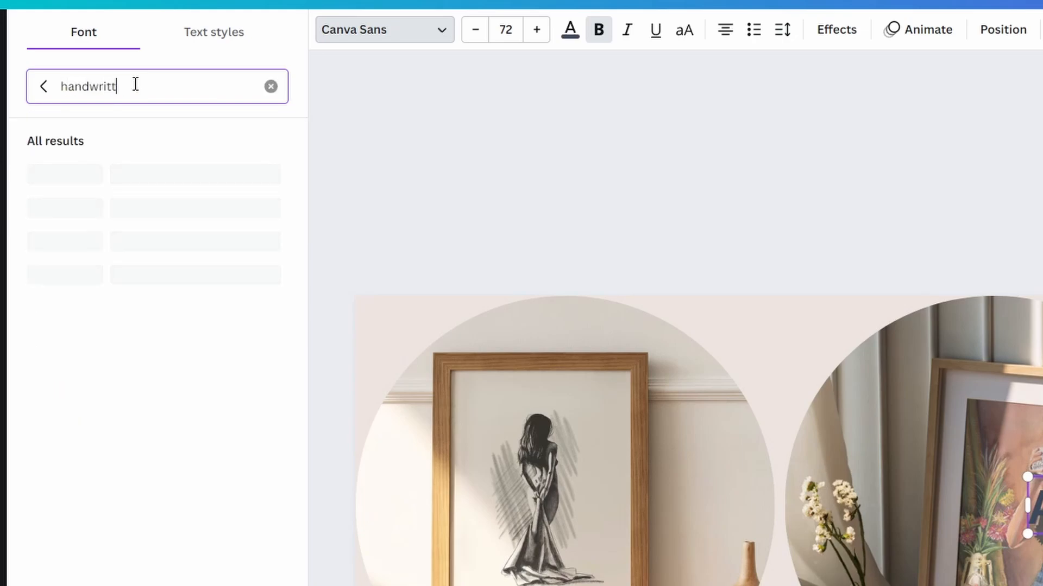
{"action": "key", "text": "BackSpace"}
{"action": "type", "text": "ing"}
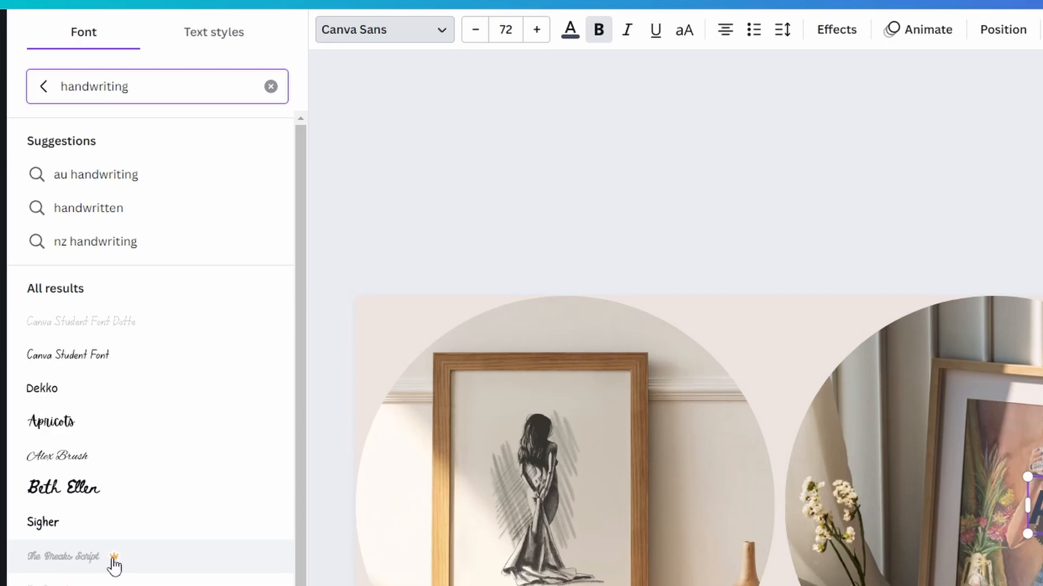
{"action": "scroll", "coordinate": [115, 559], "scroll_direction": "down", "scroll_amount": 7}
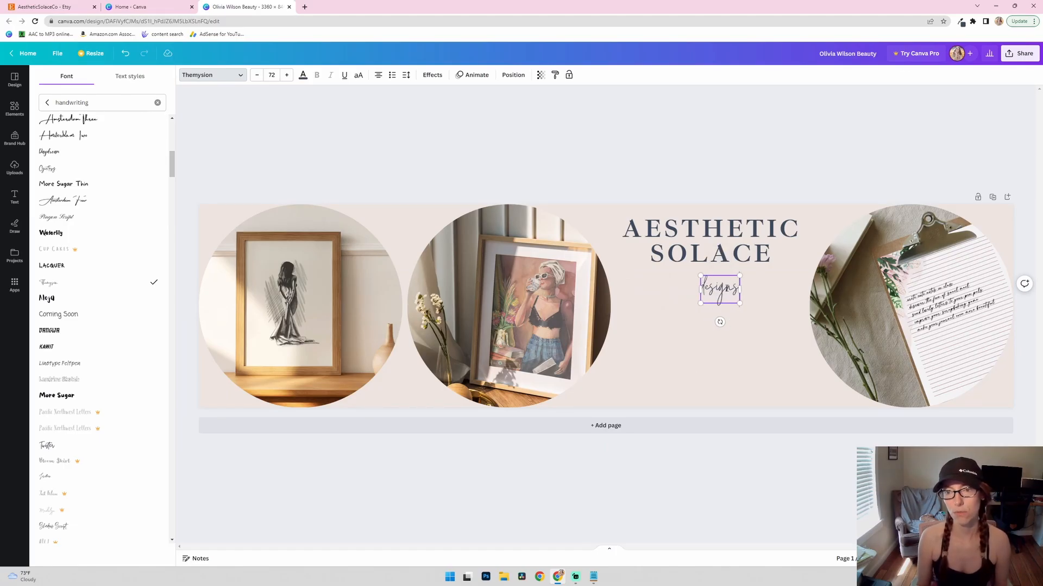
{"action": "mouse_move", "coordinate": [737, 289]}
{"action": "left_mouse_down"}
{"action": "mouse_move", "coordinate": [726, 287]}
{"action": "mouse_move", "coordinate": [741, 288]}
{"action": "left_mouse_up"}
{"action": "left_click", "coordinate": [723, 155]}
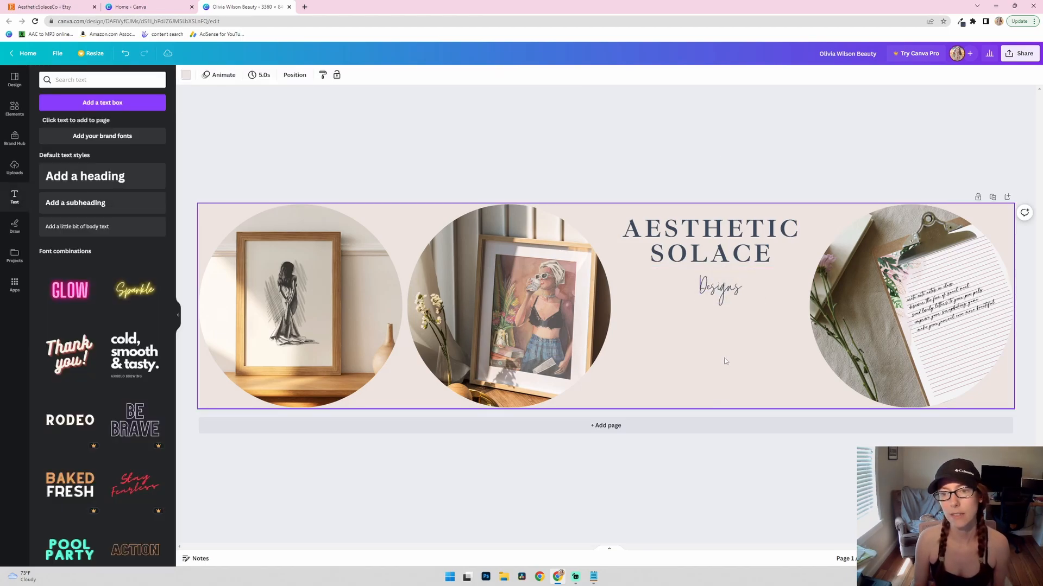
- Recolour the "Designs" text with a pink swatch, shifting its hue towards orange and darkening it to a burnt orange
{"action": "left_click", "coordinate": [720, 289]}
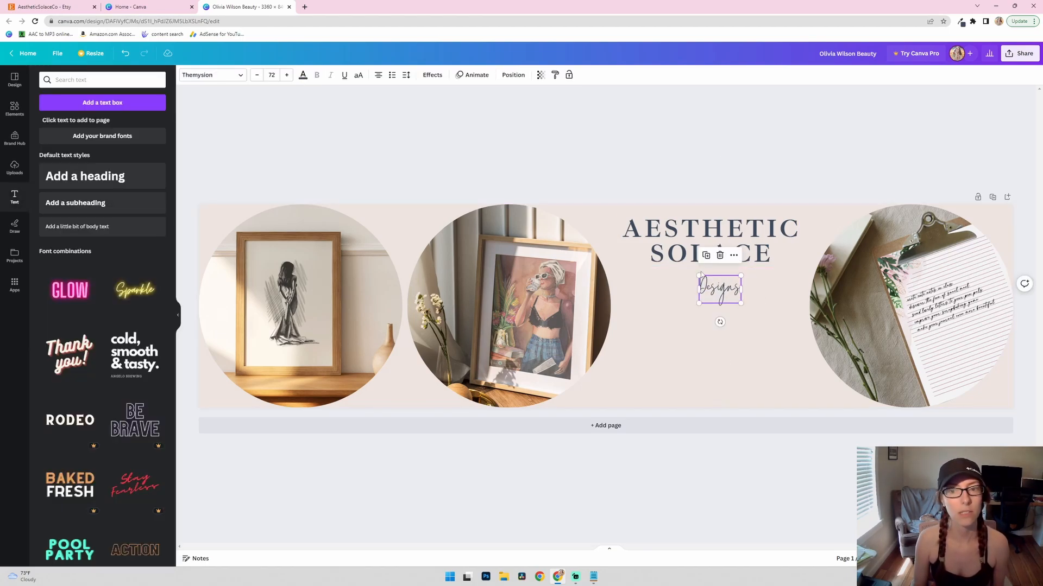
{"action": "left_click", "coordinate": [305, 75]}
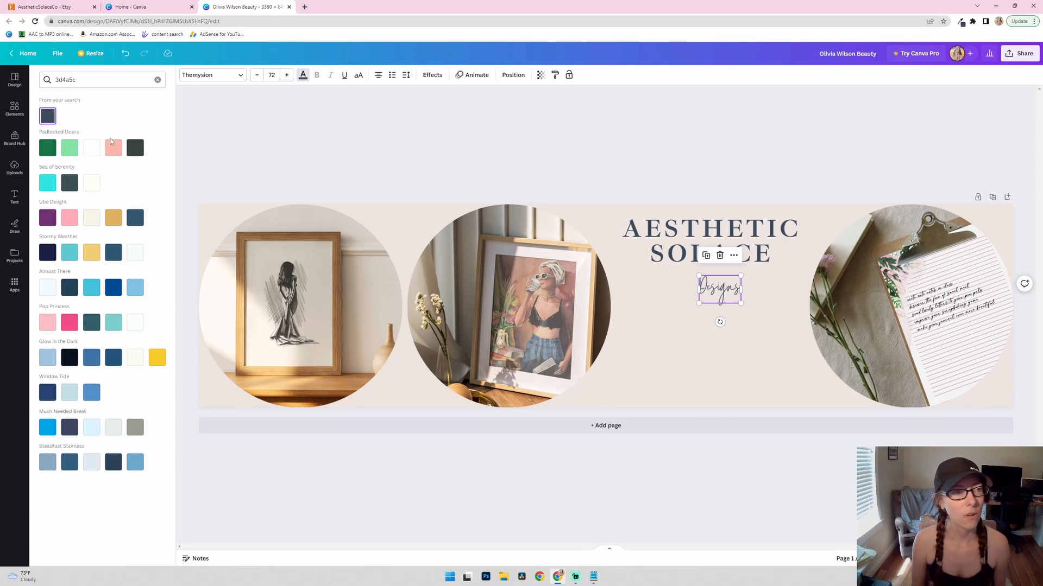
{"action": "left_click", "coordinate": [113, 148]}
{"action": "left_click", "coordinate": [70, 124]}
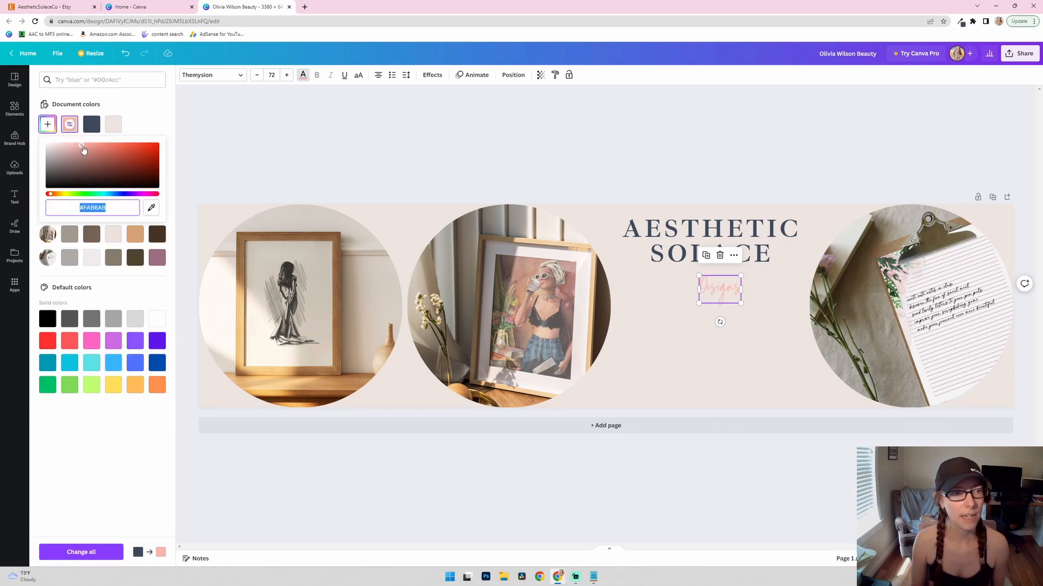
{"action": "left_click_drag", "start_coordinate": [50, 194], "coordinate": [55, 194]}
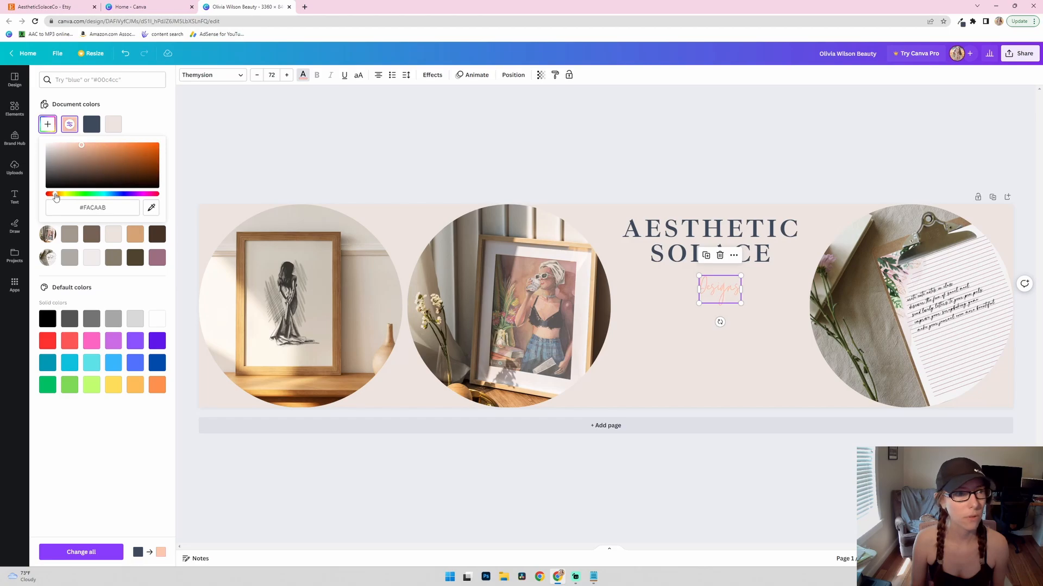
{"action": "left_click_drag", "start_coordinate": [83, 153], "coordinate": [89, 156]}
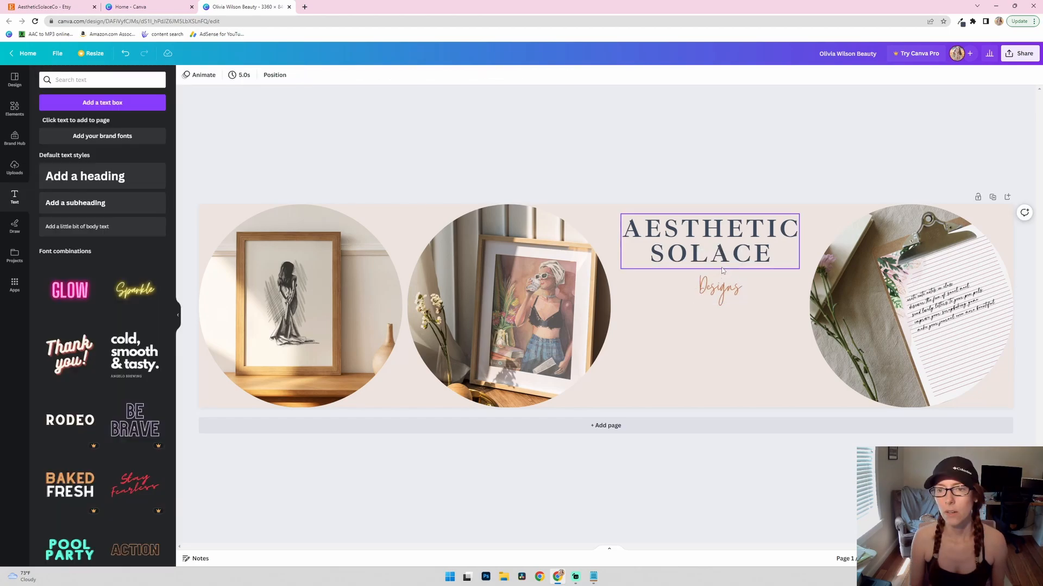
- Enlarge "Designs" to font size 122 and centre it directly beneath "SOLACE"
{"action": "left_click", "coordinate": [725, 291]}
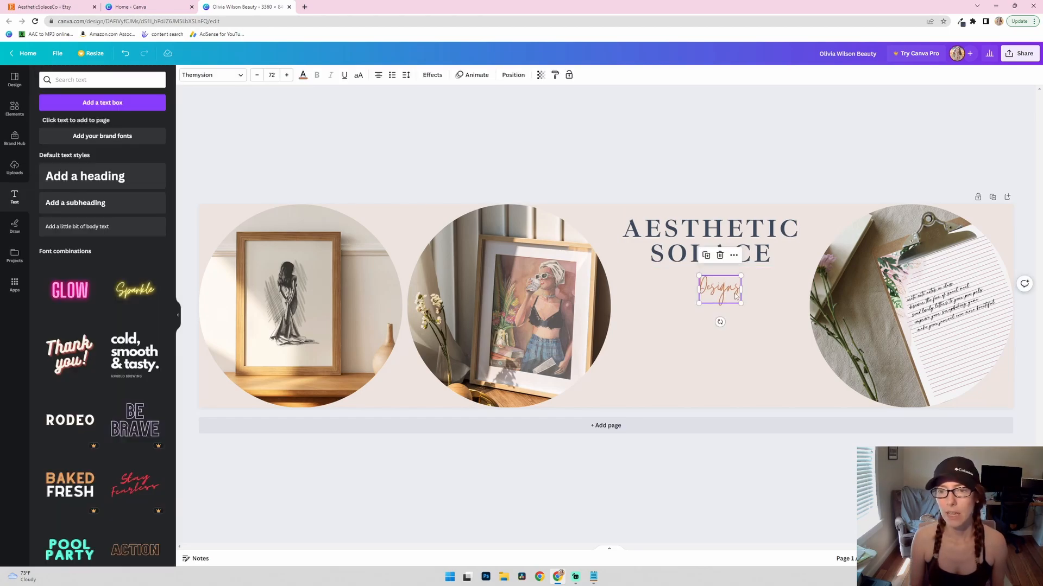
{"action": "left_click_drag", "start_coordinate": [740, 302], "coordinate": [768, 321]}
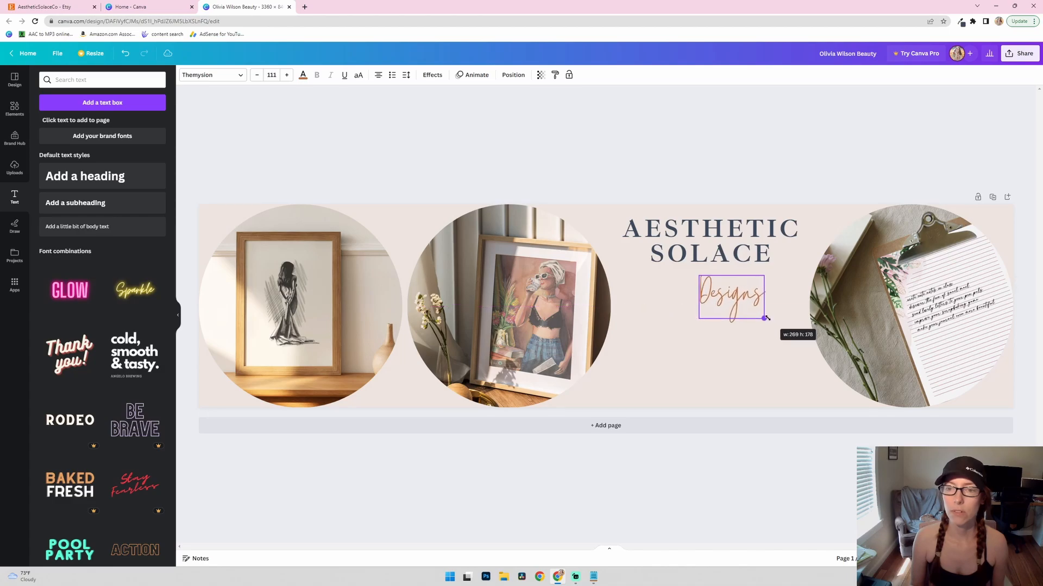
{"action": "left_click_drag", "start_coordinate": [705, 302], "coordinate": [684, 289]}
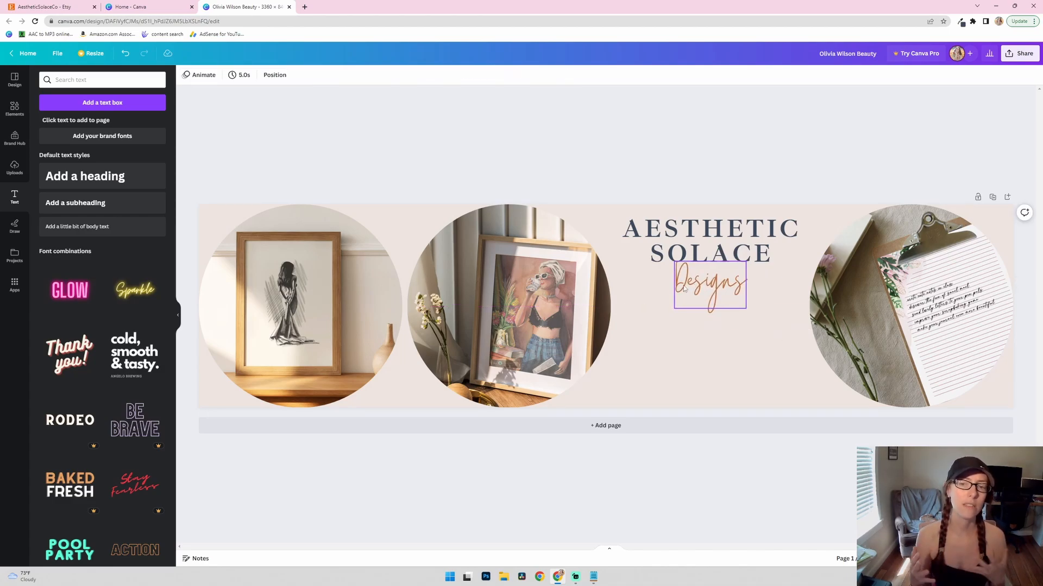
- Replace the capital "D" in "Designs" with a lowercase "d"
{"action": "left_click", "coordinate": [683, 289]}
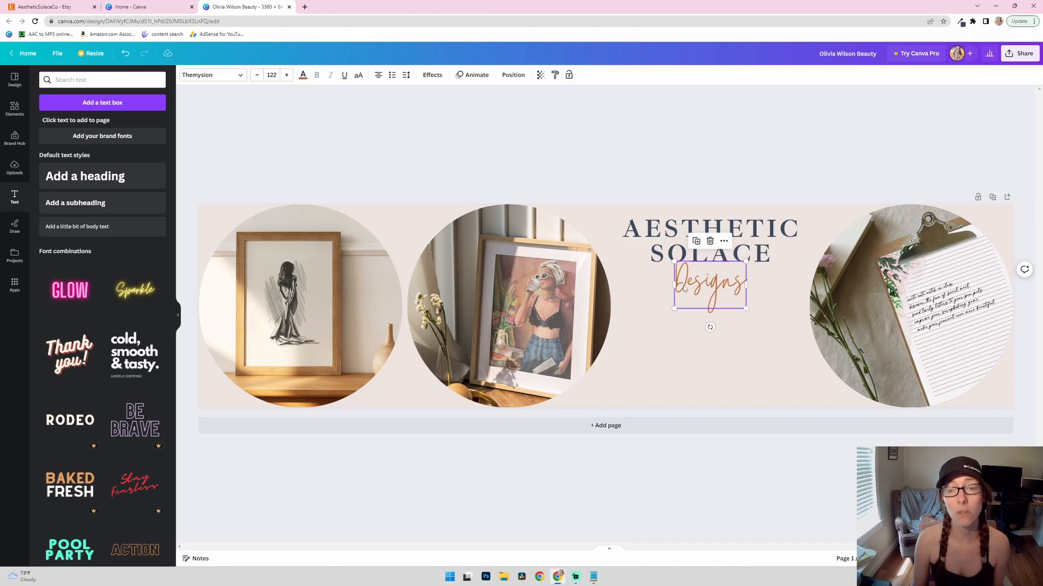
{"action": "left_click", "coordinate": [686, 288]}
{"action": "left_click", "coordinate": [688, 283]}
{"action": "key", "text": "BackSpace"}
{"action": "type", "text": "d"}
{"action": "left_click", "coordinate": [706, 161]}
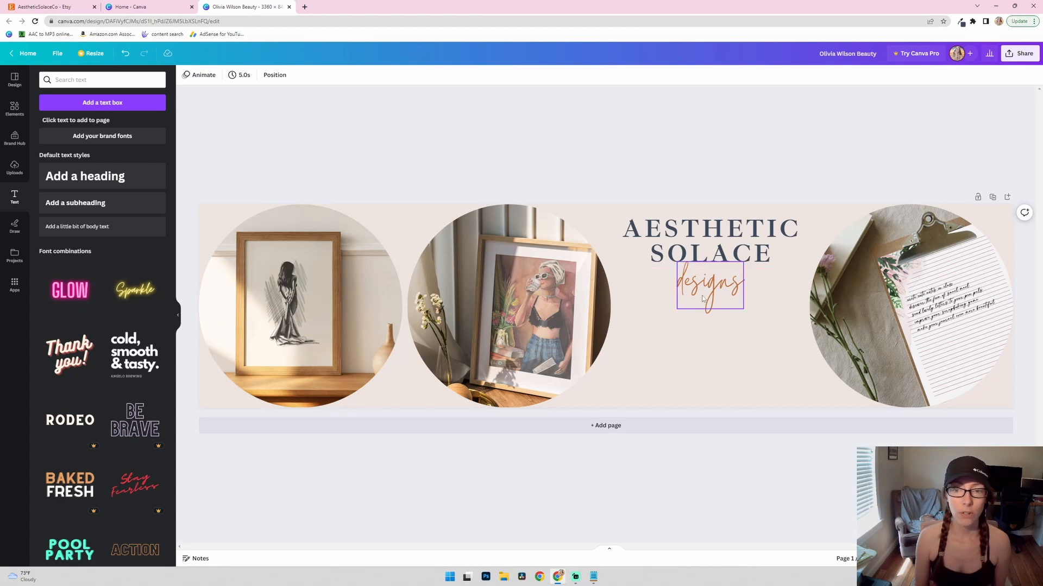
- Duplicate the "AESTHETIC SOLACE" heading and place the copy beneath "designs"
{"action": "left_click", "coordinate": [680, 230]}
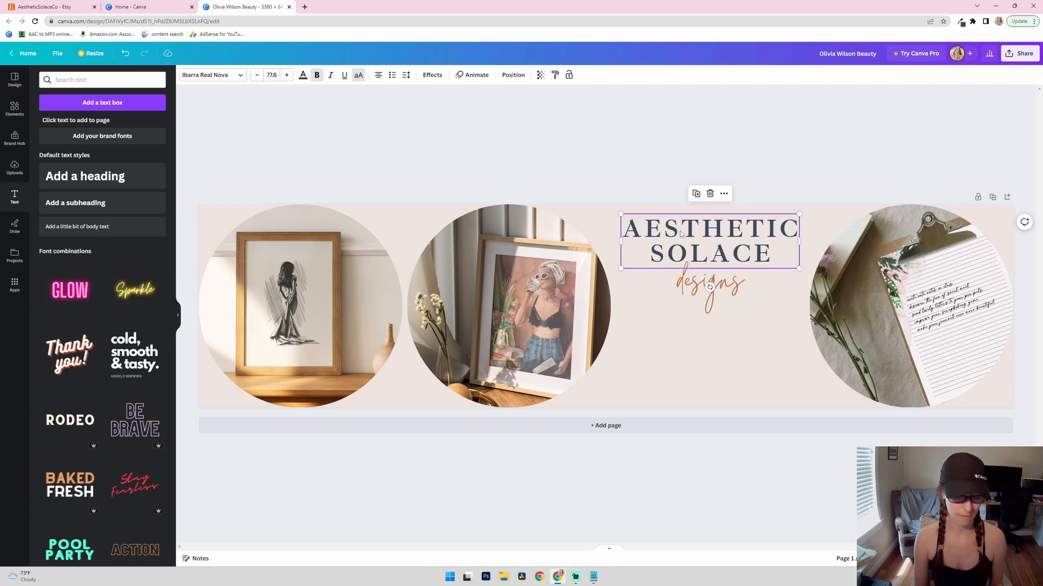
{"action": "key", "text": "ctrl+d"}
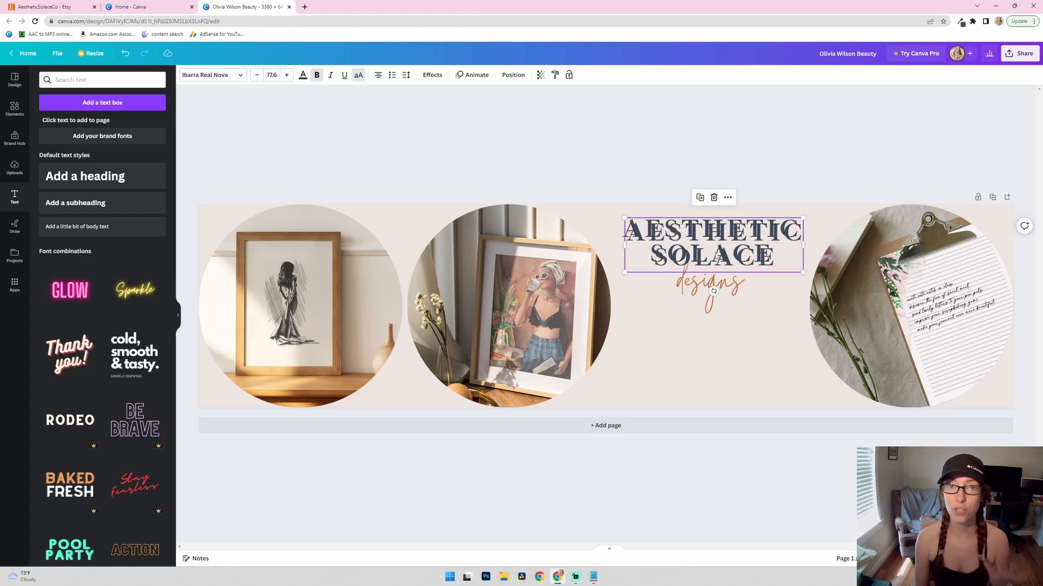
{"action": "left_click_drag", "start_coordinate": [716, 256], "coordinate": [712, 357]}
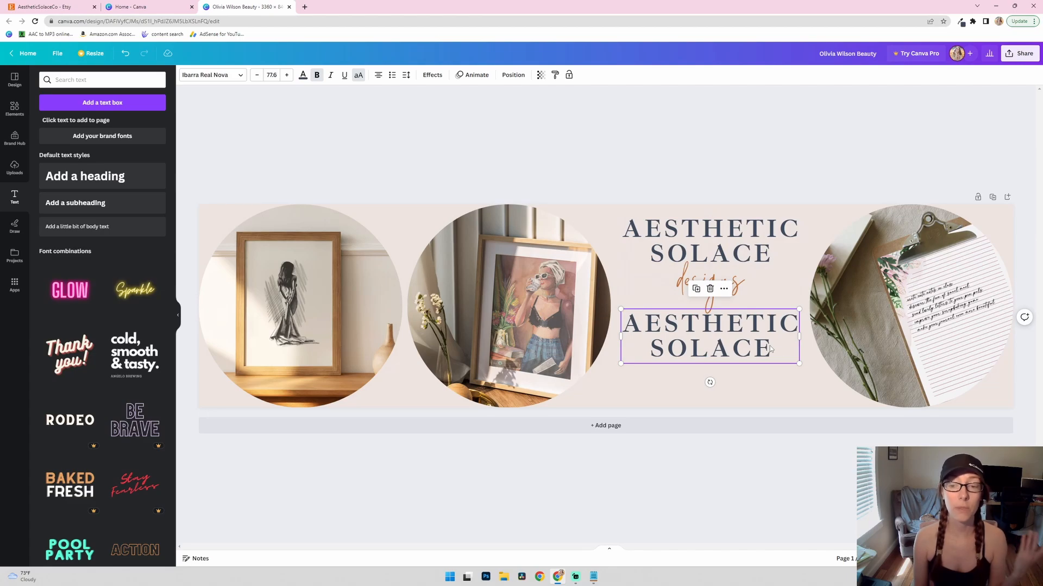
{"action": "mouse_move", "coordinate": [770, 348]}
{"action": "left_mouse_down"}
{"action": "mouse_move", "coordinate": [719, 337]}
{"action": "mouse_move", "coordinate": [760, 358]}
{"action": "left_mouse_up"}
- Replace the duplicated heading's text with "PRINTABLE PRODUCTS FOR YOUR"
{"action": "left_click", "coordinate": [717, 350]}
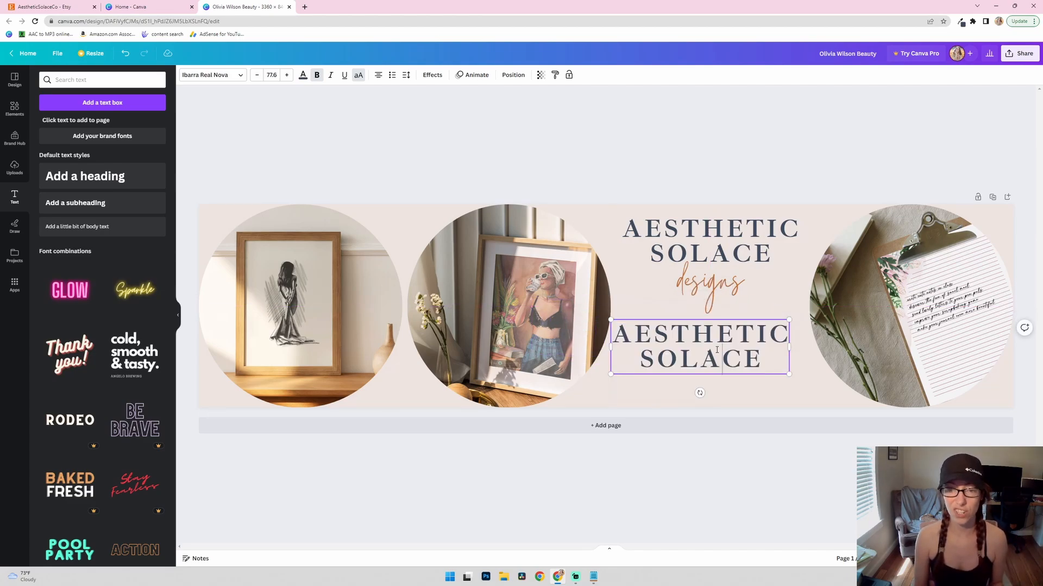
{"action": "key", "text": "ctrl+a"}
{"action": "type", "text": "PRINTABLE PR"}
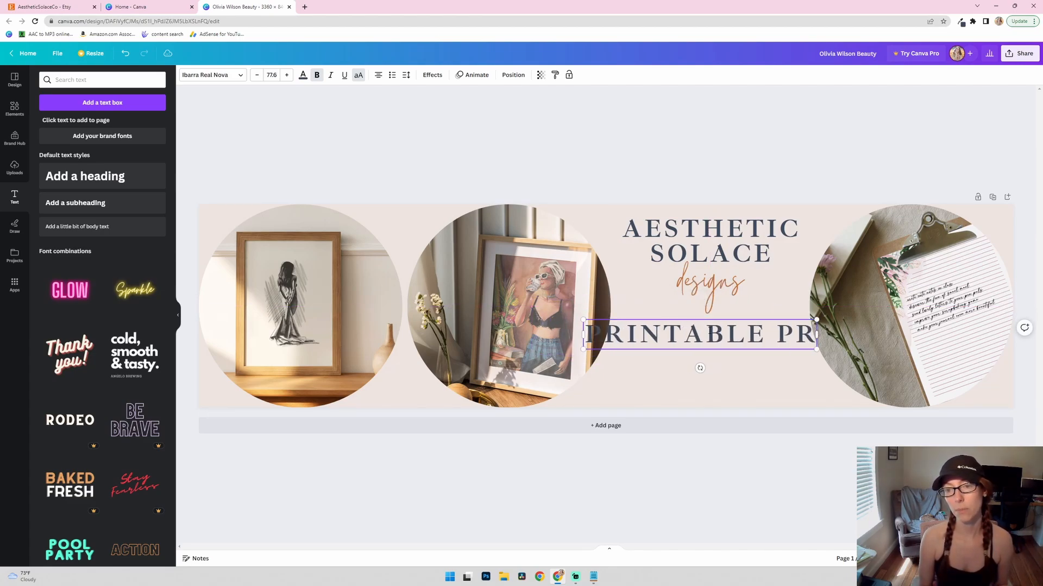
{"action": "type", "text": "ODUCTS"}
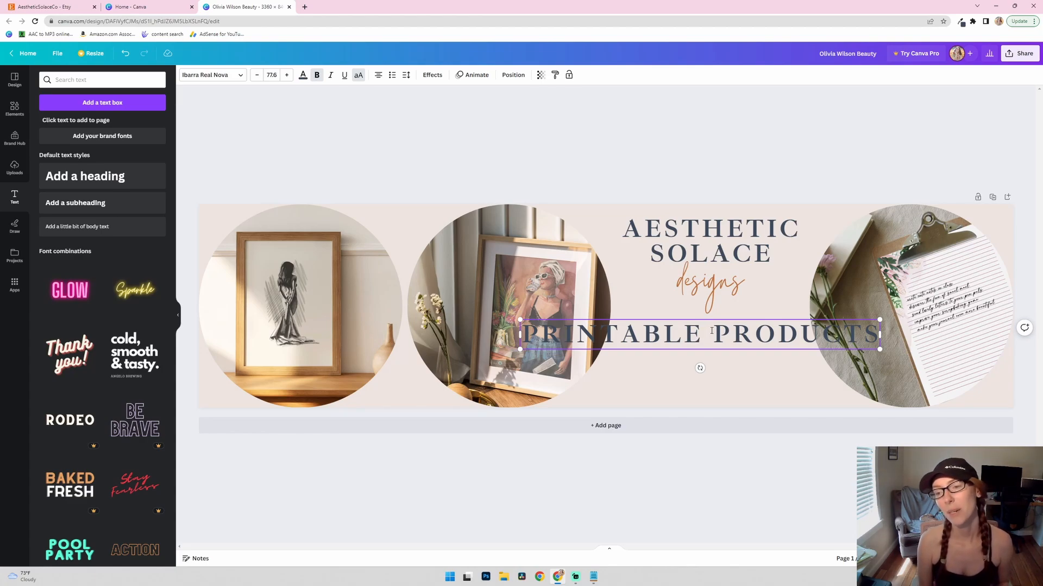
{"action": "type", "text": "FOR YOUR"}
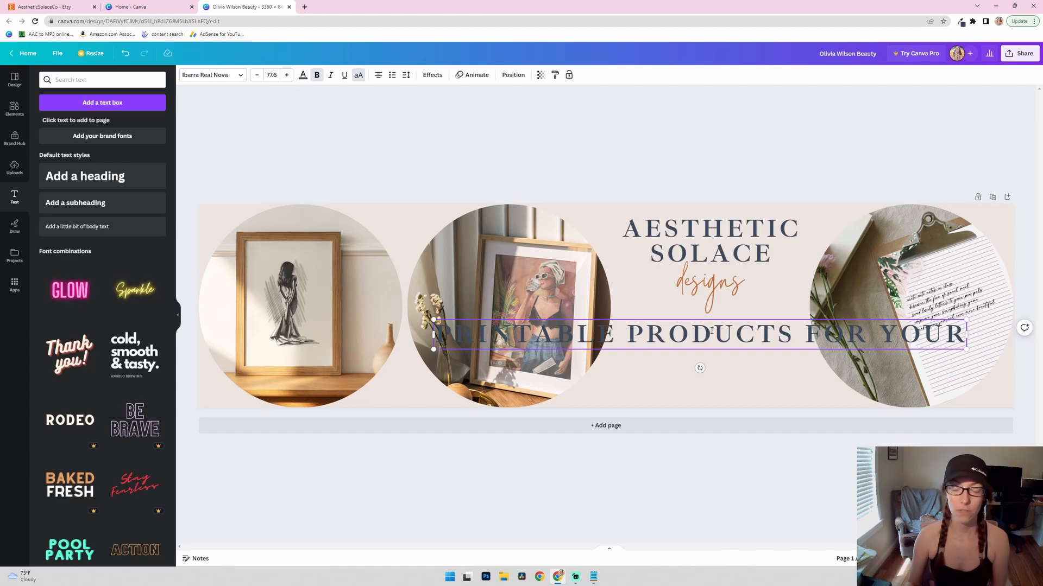
- Turn off uppercase for the "printable products for your" line and scale it down to font size 36.3 between the circular photos
{"action": "triple_click", "coordinate": [710, 331]}
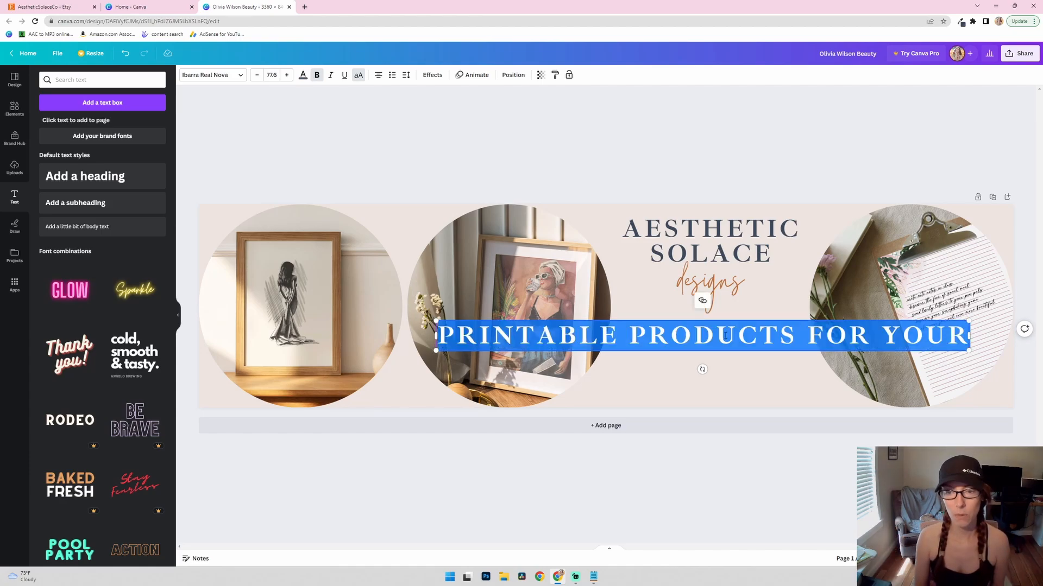
{"action": "left_click", "coordinate": [358, 75]}
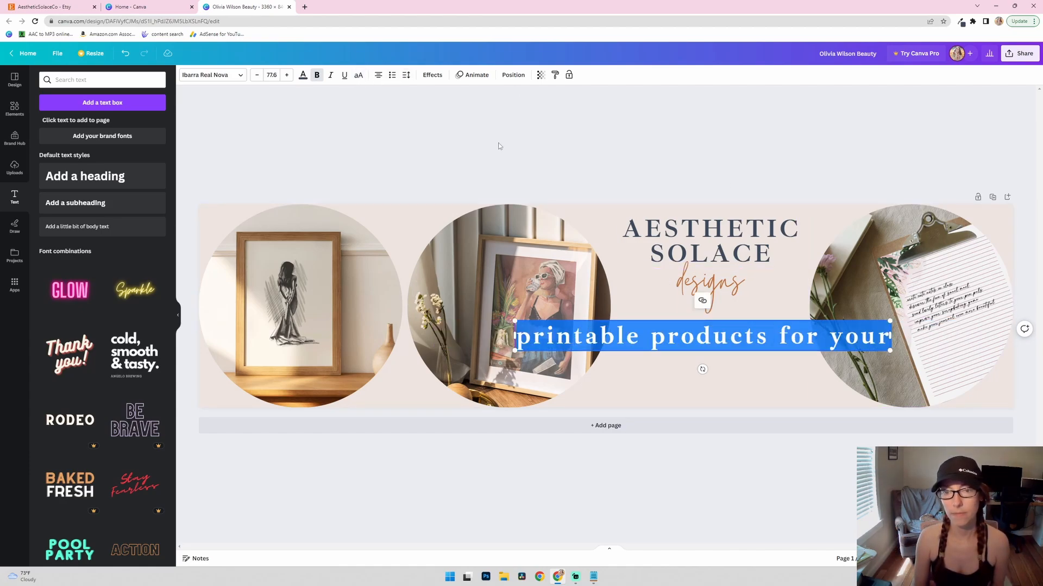
{"action": "left_click", "coordinate": [816, 393]}
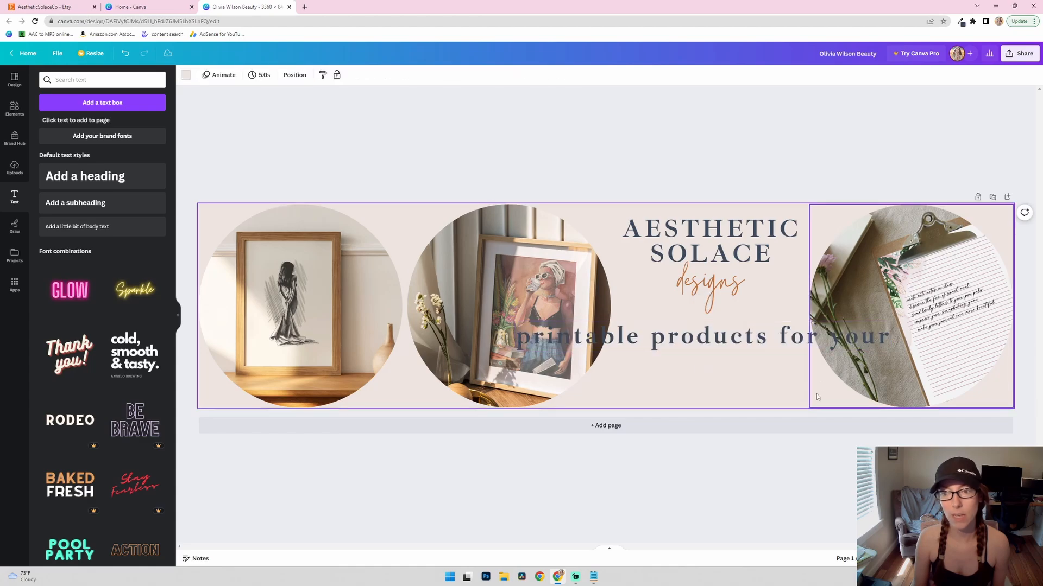
{"action": "left_click", "coordinate": [840, 341]}
{"action": "left_click_drag", "start_coordinate": [890, 350], "coordinate": [691, 335]}
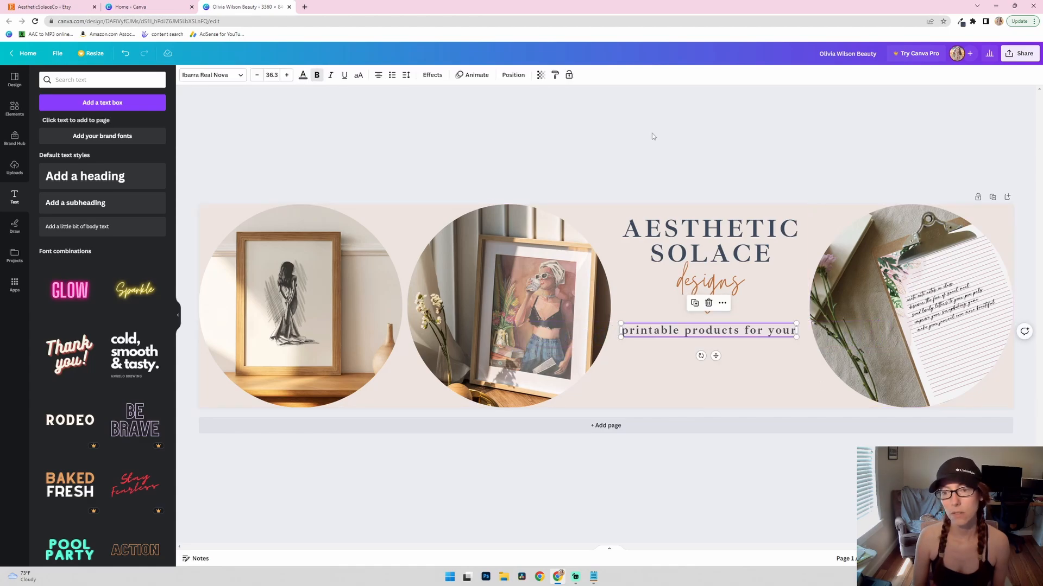
{"action": "left_click", "coordinate": [652, 136]}
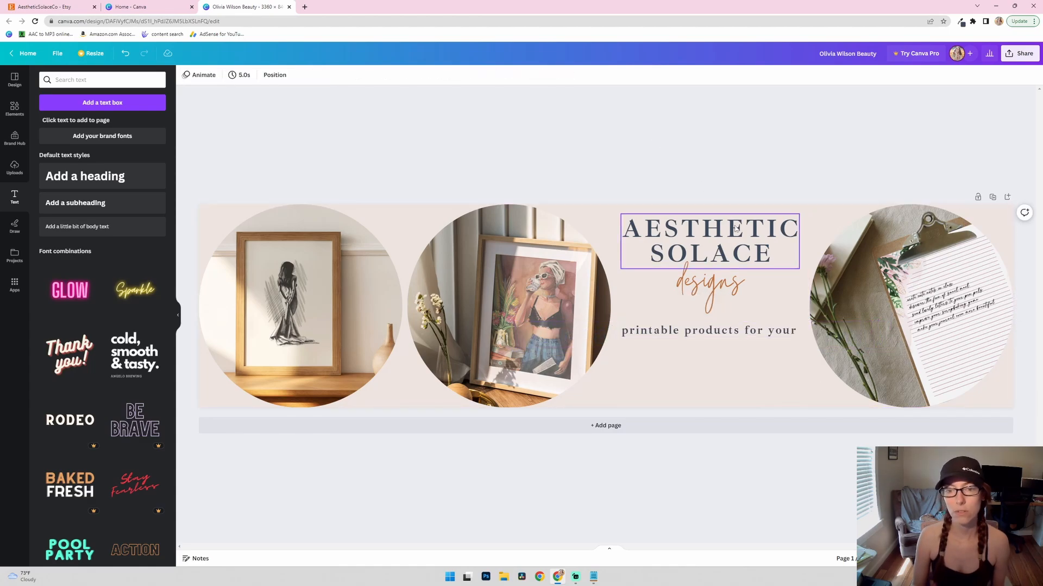
- Duplicate the "designs" text, place the copy centred below the tagline and change its wording to "beautiful"
{"action": "left_click", "coordinate": [724, 289]}
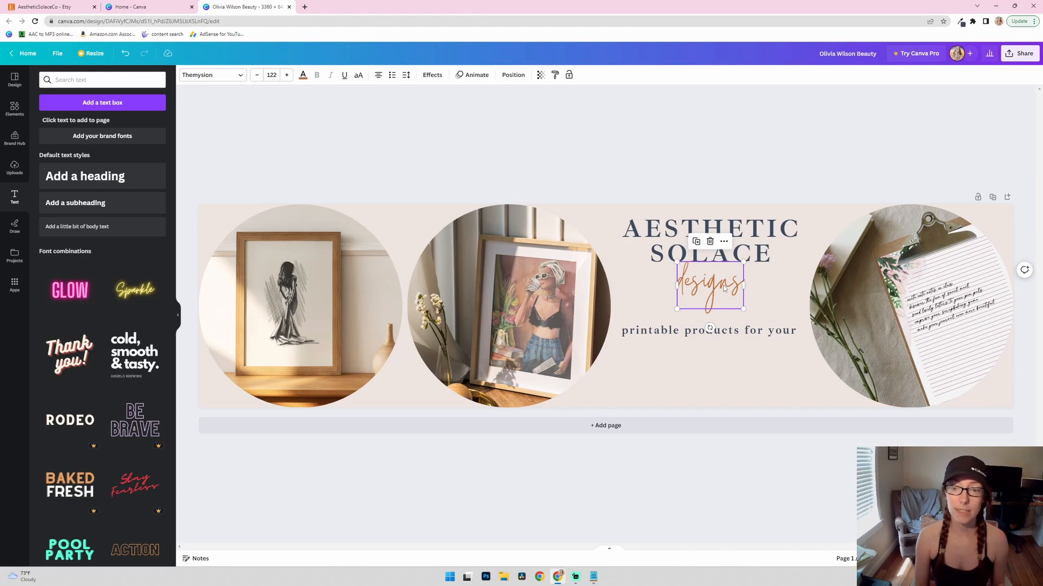
{"action": "key", "text": "ctrl+d"}
{"action": "left_click_drag", "start_coordinate": [725, 296], "coordinate": [713, 360]}
{"action": "double_click", "coordinate": [717, 362]}
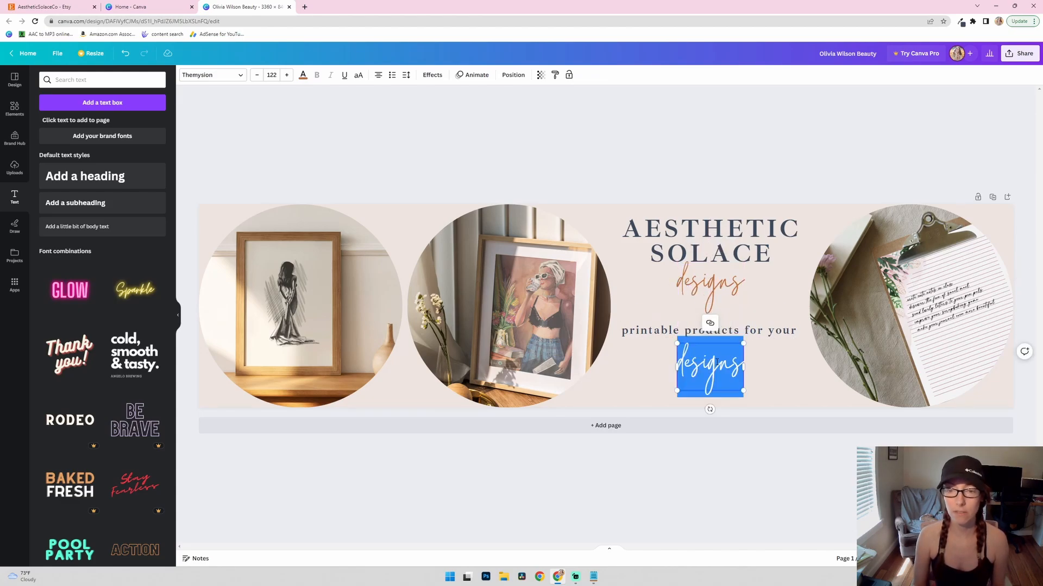
{"action": "type", "text": "beautiful"}
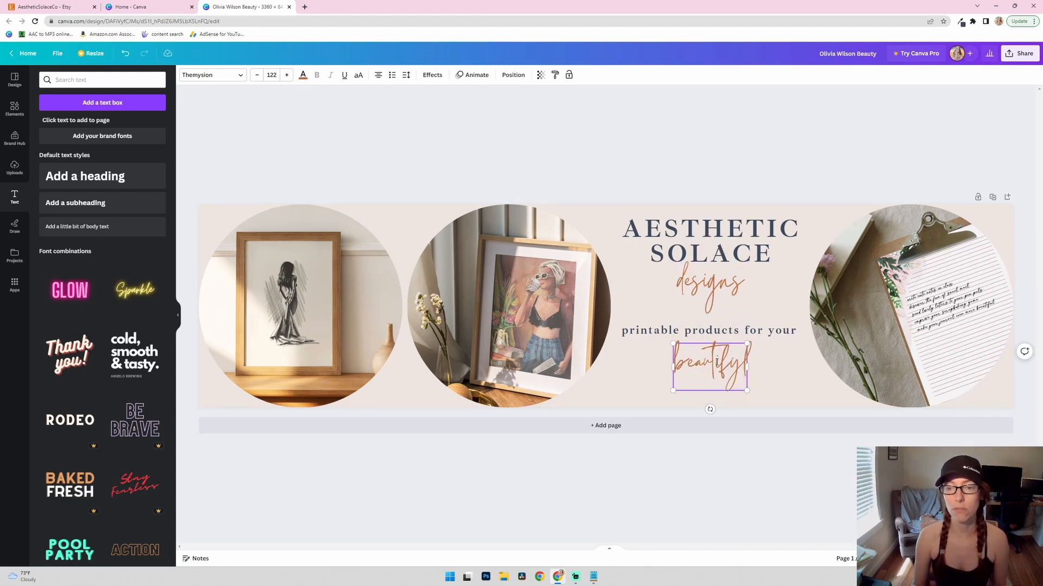
- Correct the script word's ending so it reads "beautiful", and scale it down beneath the left half of the tagline
{"action": "key", "text": "BackSpace"}
{"action": "key", "text": "BackSpace"}
{"action": "key", "text": "BackSpace"}
{"action": "type", "text": "ful"}
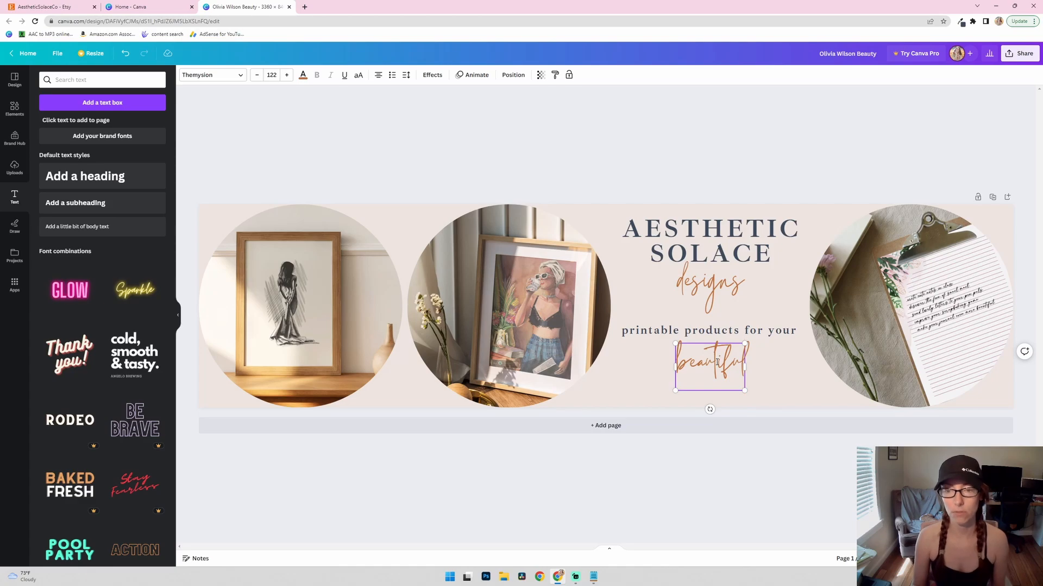
{"action": "left_click_drag", "start_coordinate": [745, 390], "coordinate": [723, 371]}
- Duplicate the "printable products for your" line, change the copy to "lifestyle" and place it beside "beautiful"
{"action": "left_click", "coordinate": [705, 333]}
{"action": "key", "text": "ctrl+v"}
{"action": "double_click", "coordinate": [723, 370]}
{"action": "type", "text": "lifesty"}
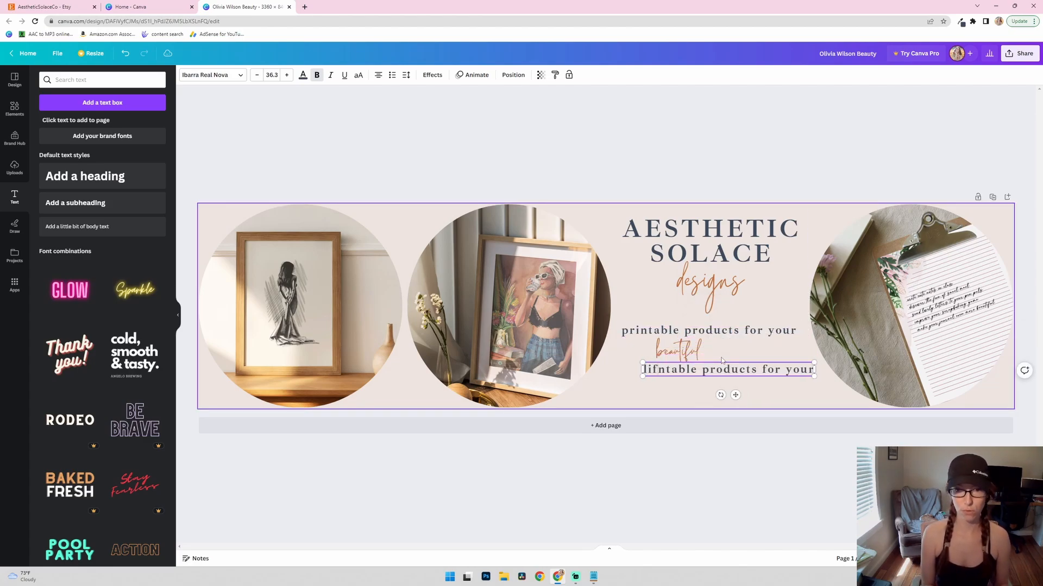
{"action": "key", "text": "ctrl+a"}
{"action": "type", "text": "lifestyle"}
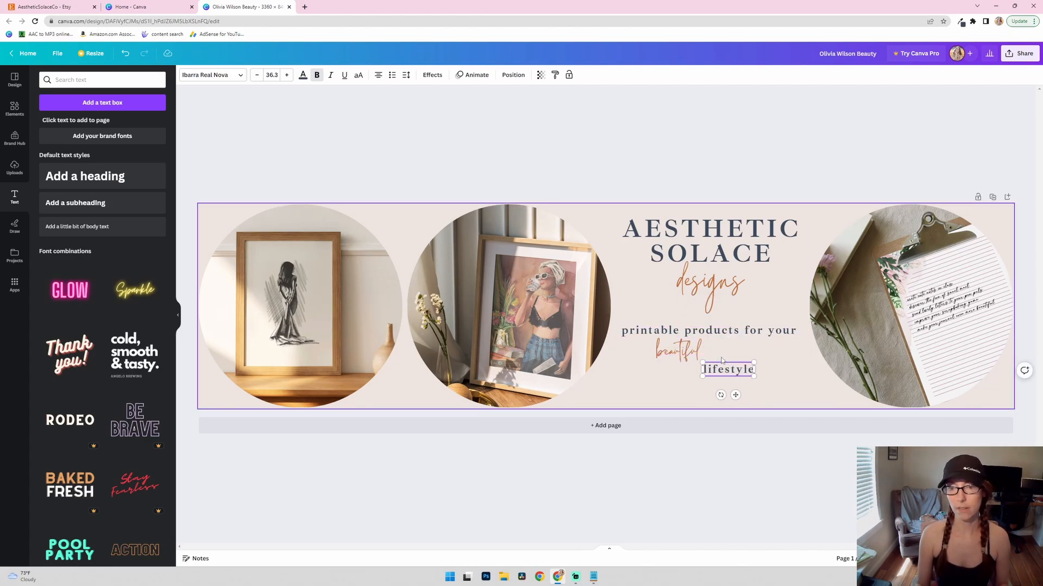
{"action": "left_click", "coordinate": [743, 129]}
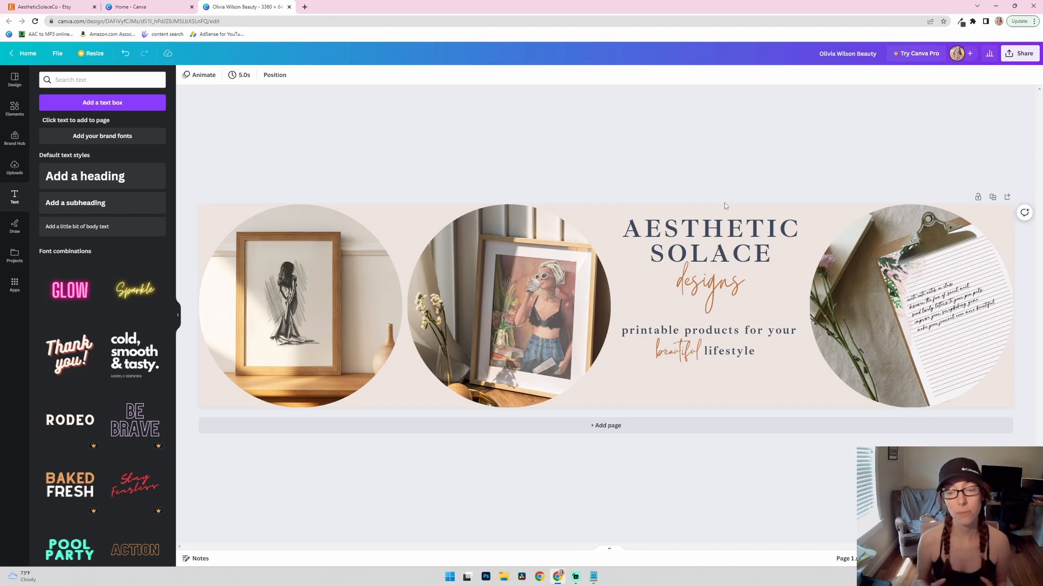
- Search the elements for "instagram" and add the black outlined Instagram icon to the banner
{"action": "left_click", "coordinate": [14, 107]}
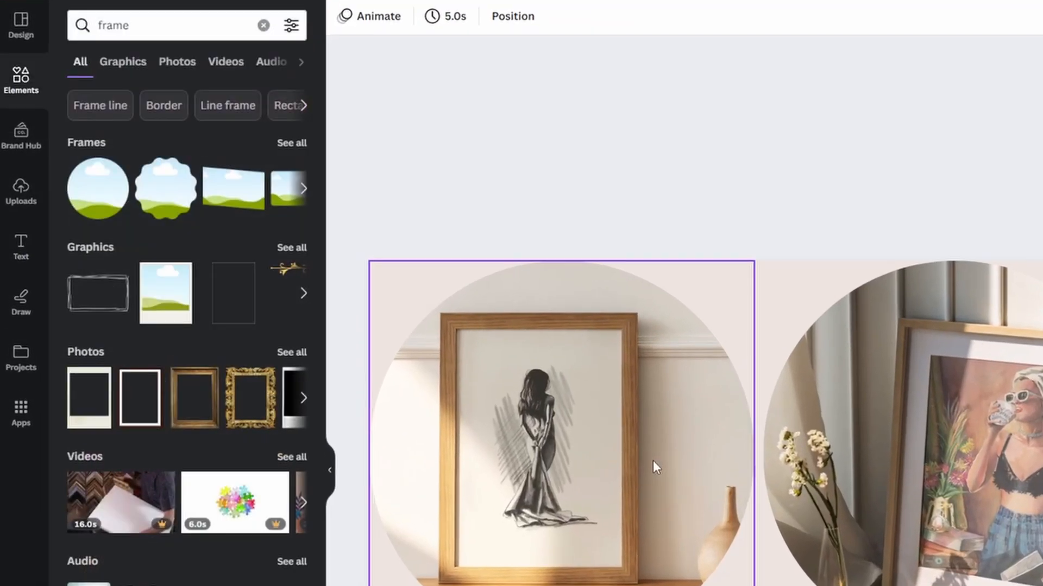
{"action": "left_click", "coordinate": [263, 27]}
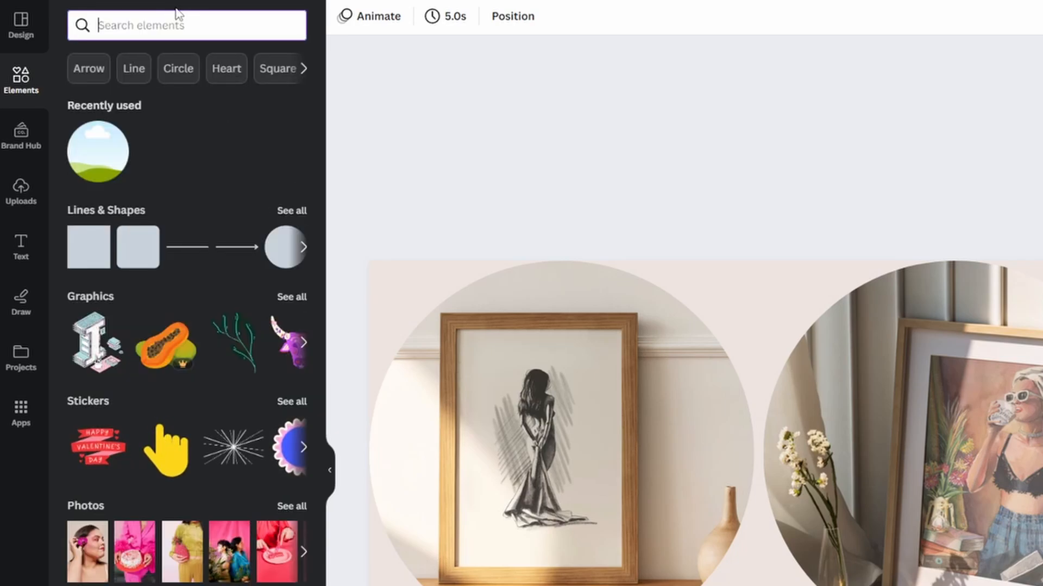
{"action": "type", "text": "instagram"}
{"action": "key", "text": "Return"}
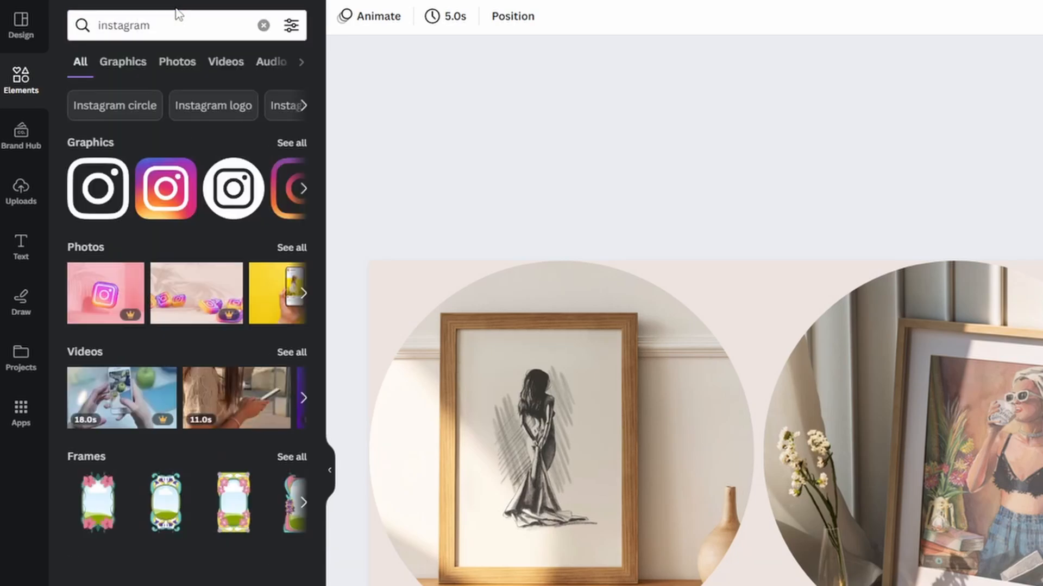
{"action": "left_click", "coordinate": [98, 196]}
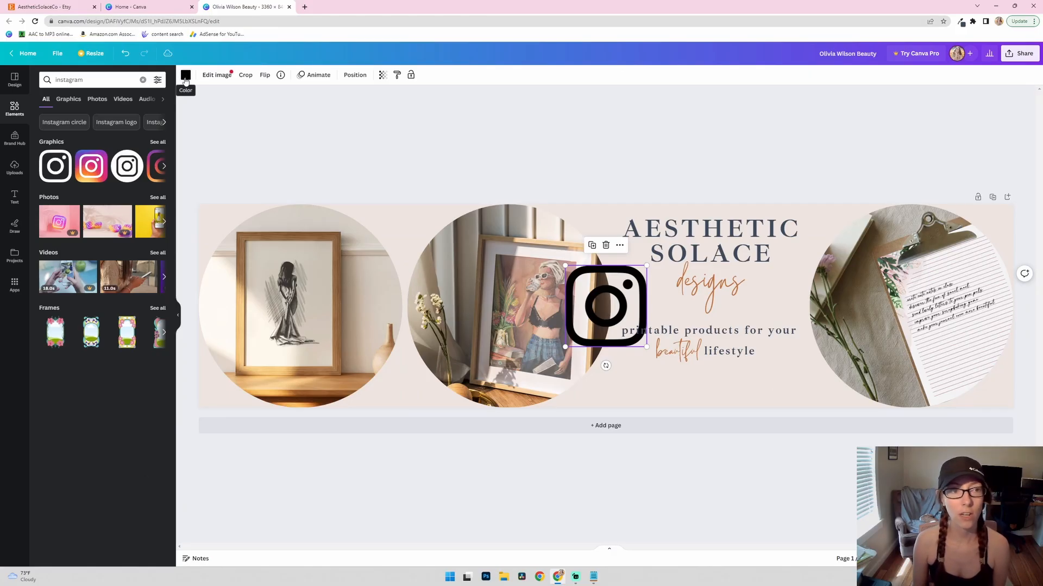
- Recolour the Instagram icon slate blue from the Thwarted Summer Shower palette, shrink it and place it below the tagline
{"action": "left_click", "coordinate": [185, 76]}
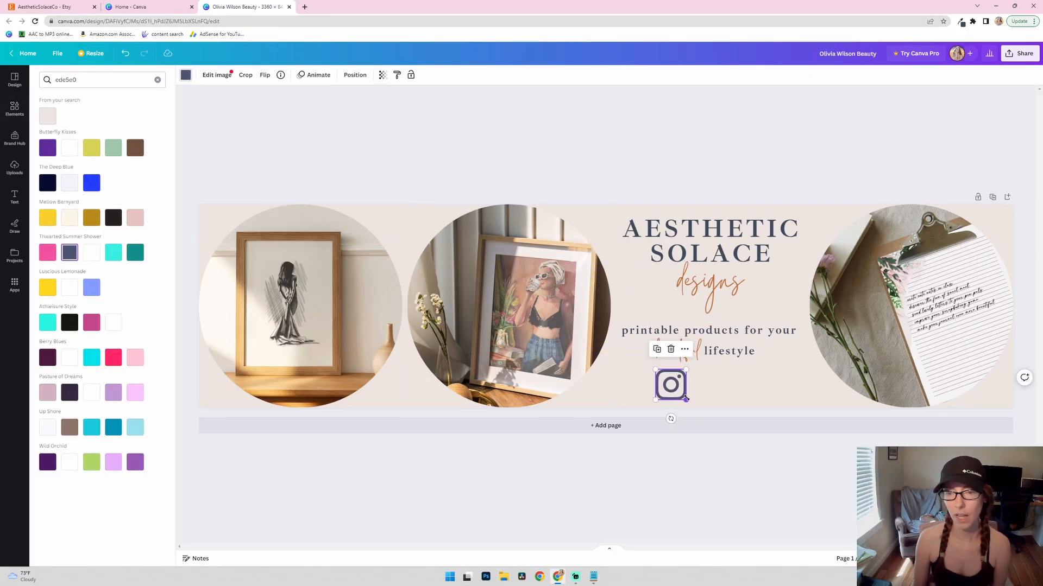
{"action": "left_click_drag", "start_coordinate": [687, 400], "coordinate": [665, 411]}
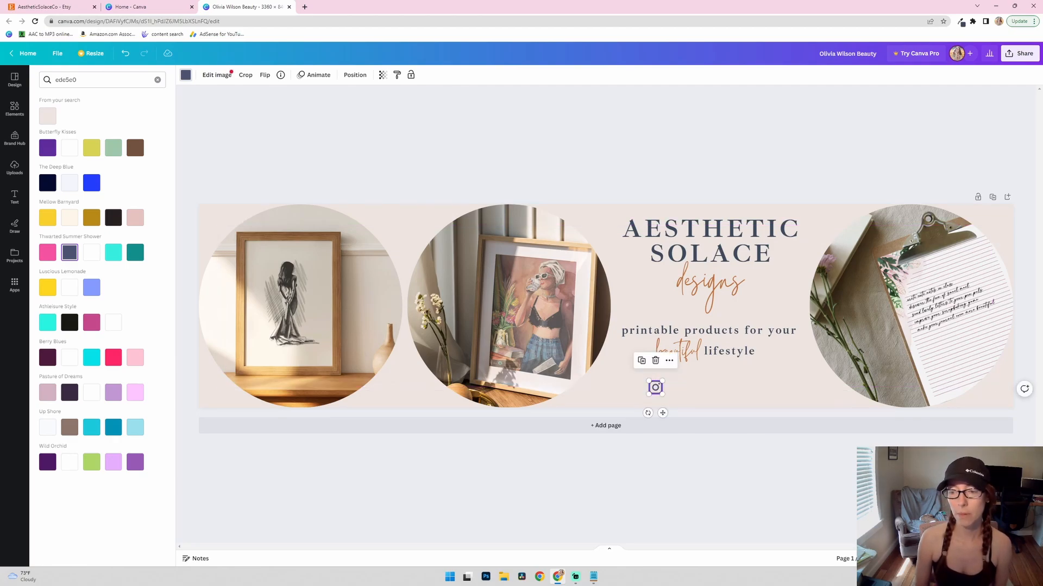
{"action": "scroll", "coordinate": [626, 302], "scroll_direction": "up", "scroll_amount": 5}
{"action": "scroll", "coordinate": [626, 302], "scroll_direction": "right", "scroll_amount": 3}
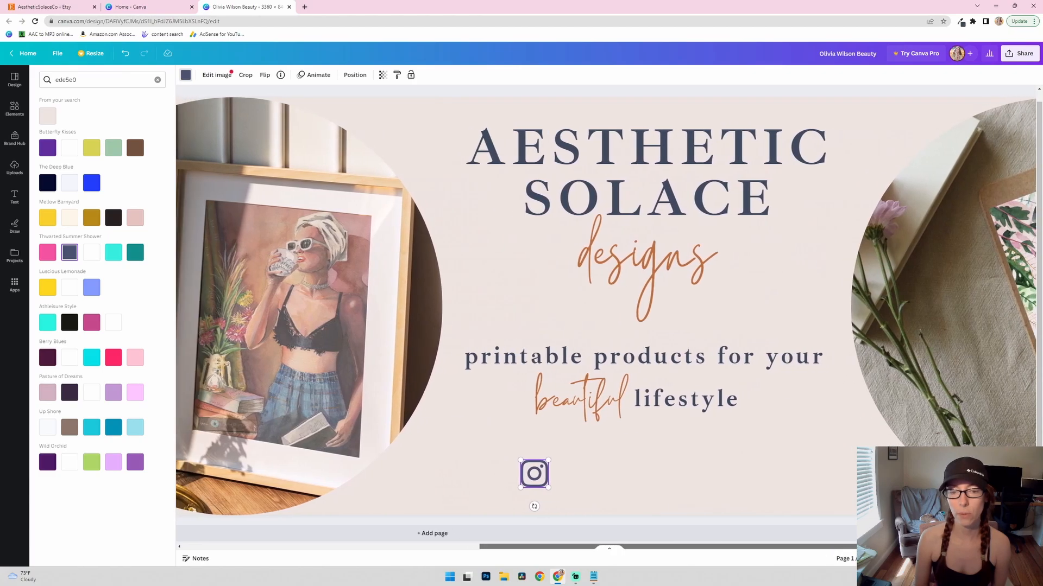
{"action": "left_click_drag", "start_coordinate": [539, 477], "coordinate": [557, 481]}
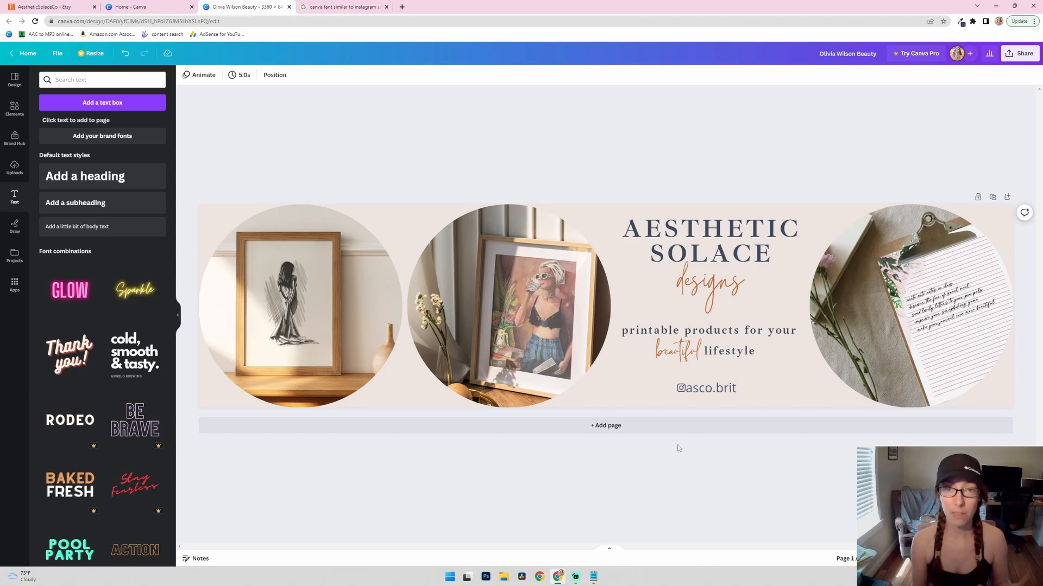
- Fine-tune the position of the Instagram handle text so it sits directly beside the icon
{"action": "left_click_drag", "start_coordinate": [712, 389], "coordinate": [716, 391]}
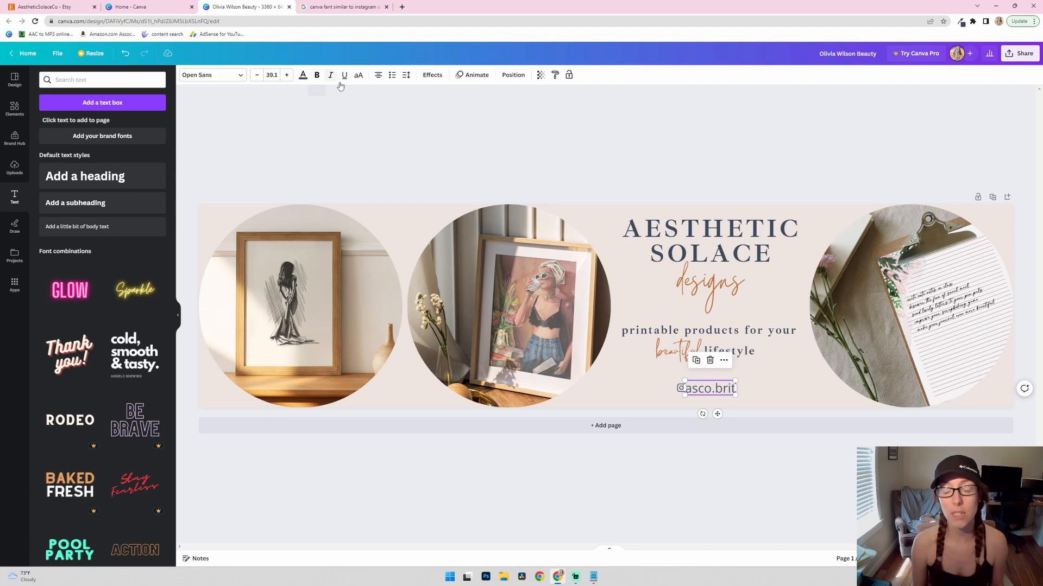
{"action": "left_click", "coordinate": [709, 379]}
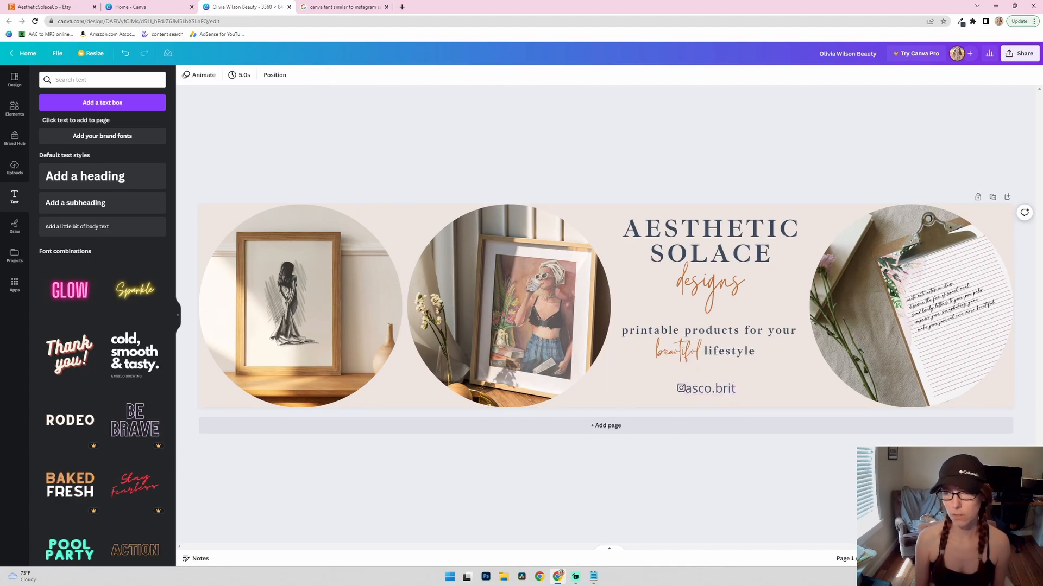
{"action": "left_click", "coordinate": [727, 387]}
{"action": "scroll", "coordinate": [727, 388], "scroll_direction": "up", "scroll_amount": 3}
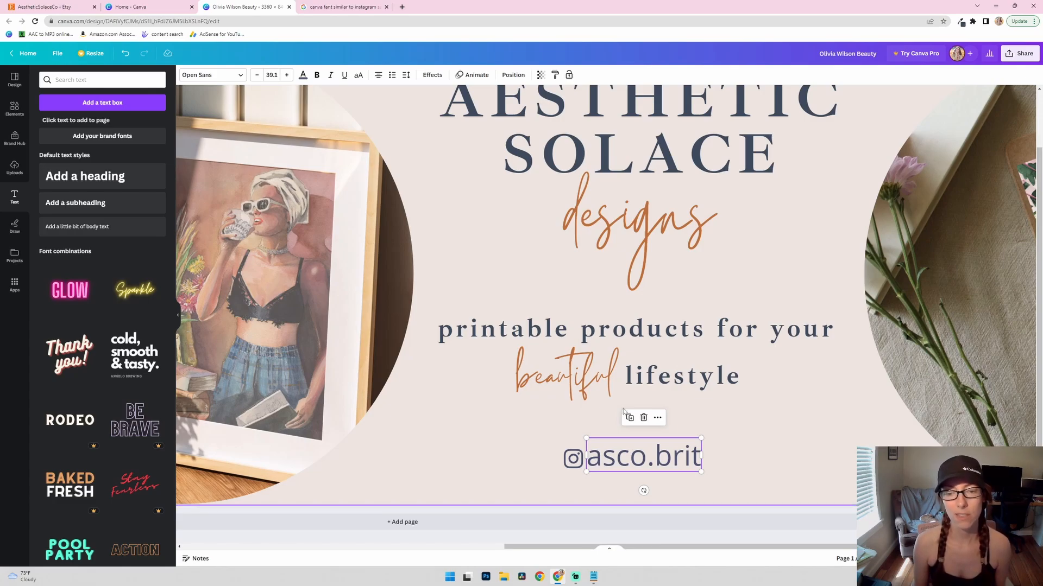
{"action": "left_click", "coordinate": [634, 461]}
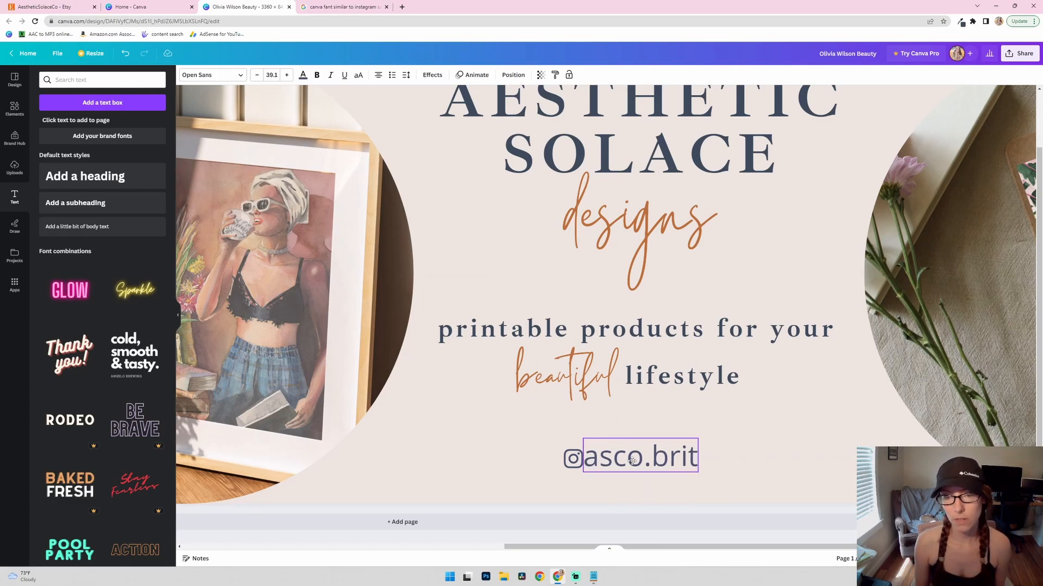
{"action": "left_click", "coordinate": [603, 511]}
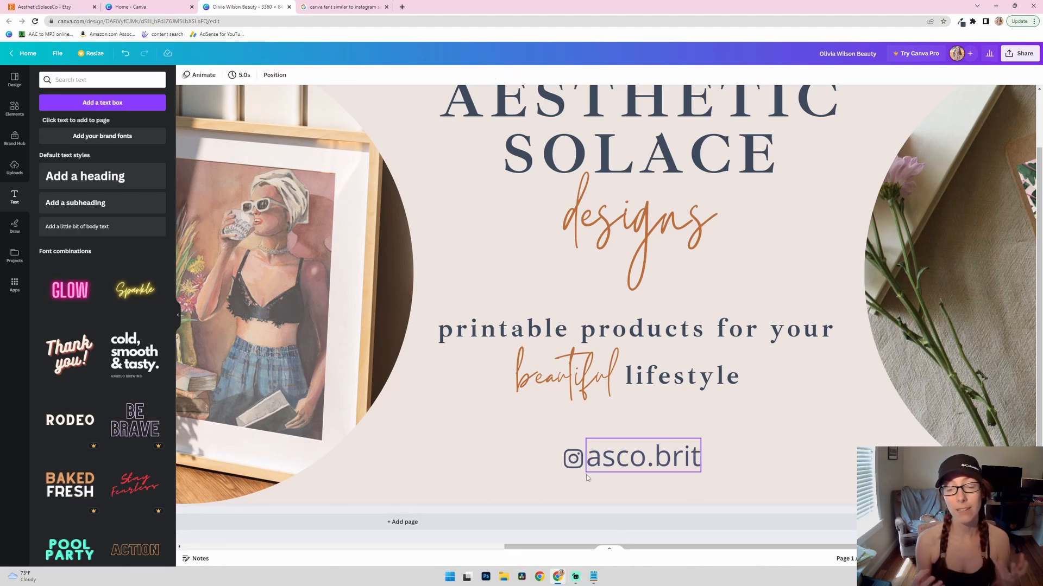
- Group the Instagram icon with its handle text and move the group slightly lower, centred beneath the tagline
{"action": "left_click", "coordinate": [636, 464]}
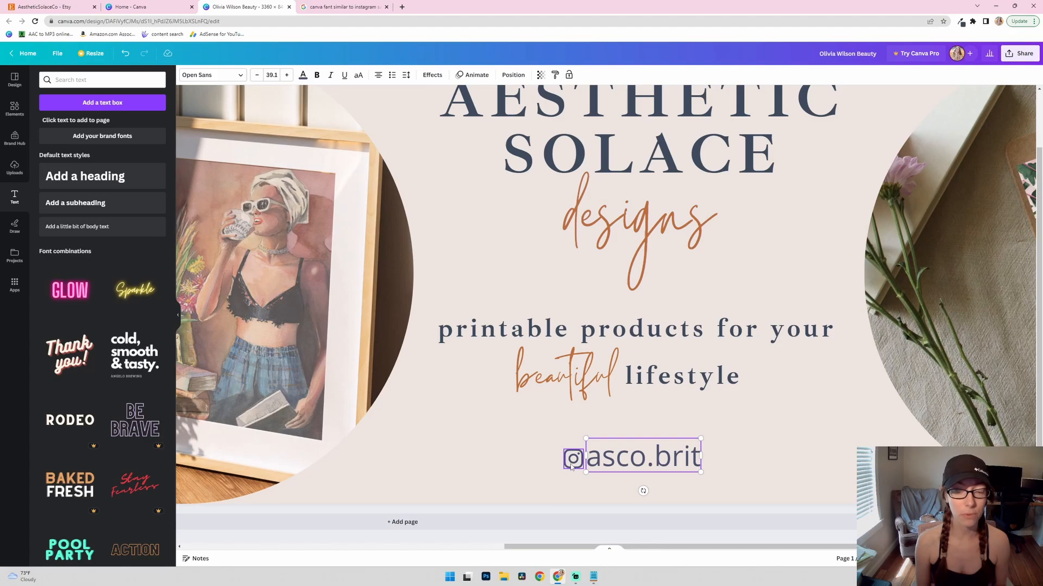
{"action": "left_click", "coordinate": [571, 467], "text": "shift"}
{"action": "mouse_move", "coordinate": [571, 574]}
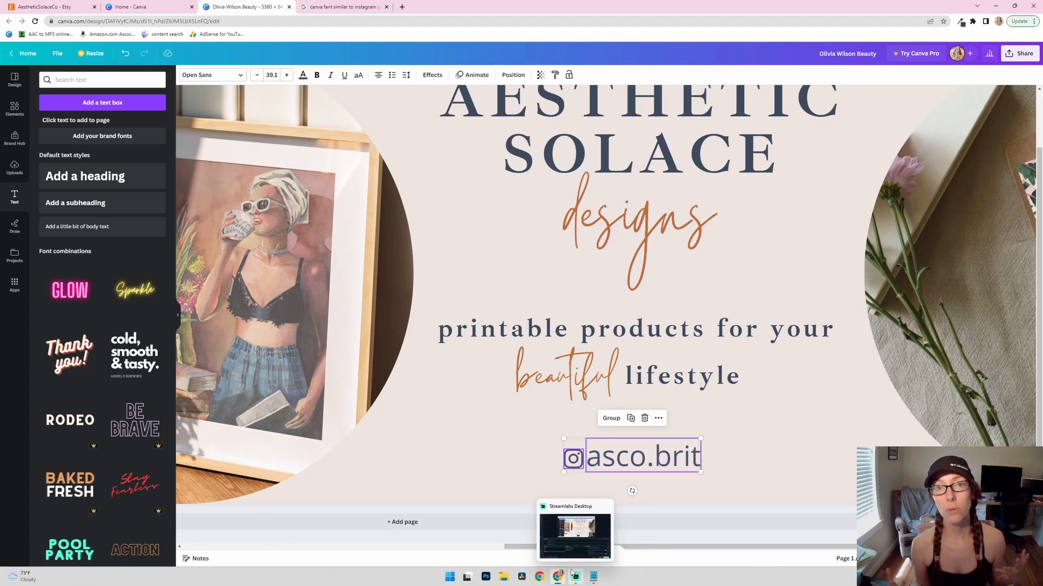
{"action": "right_click", "coordinate": [609, 457]}
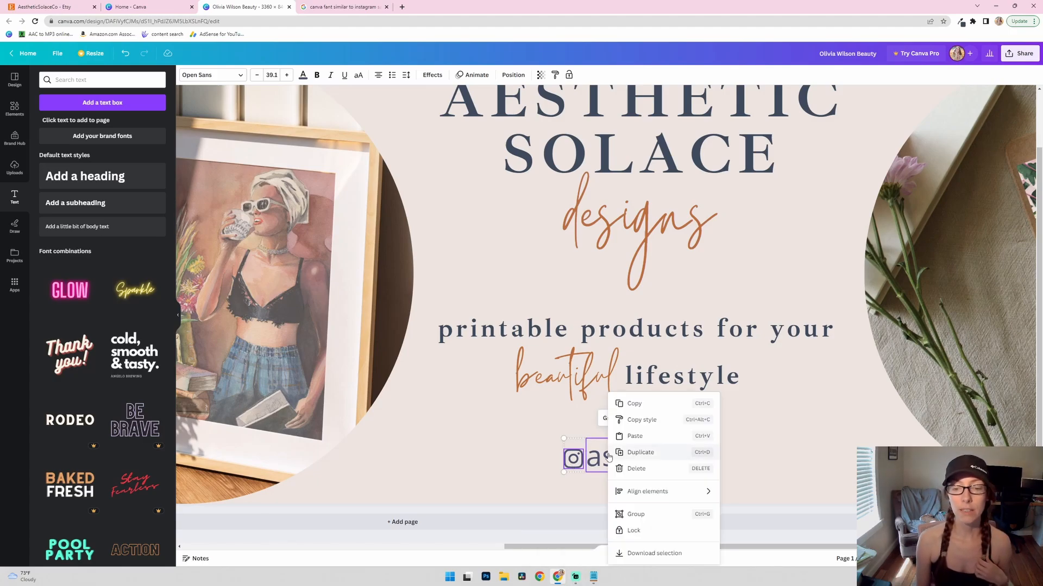
{"action": "left_click", "coordinate": [644, 515]}
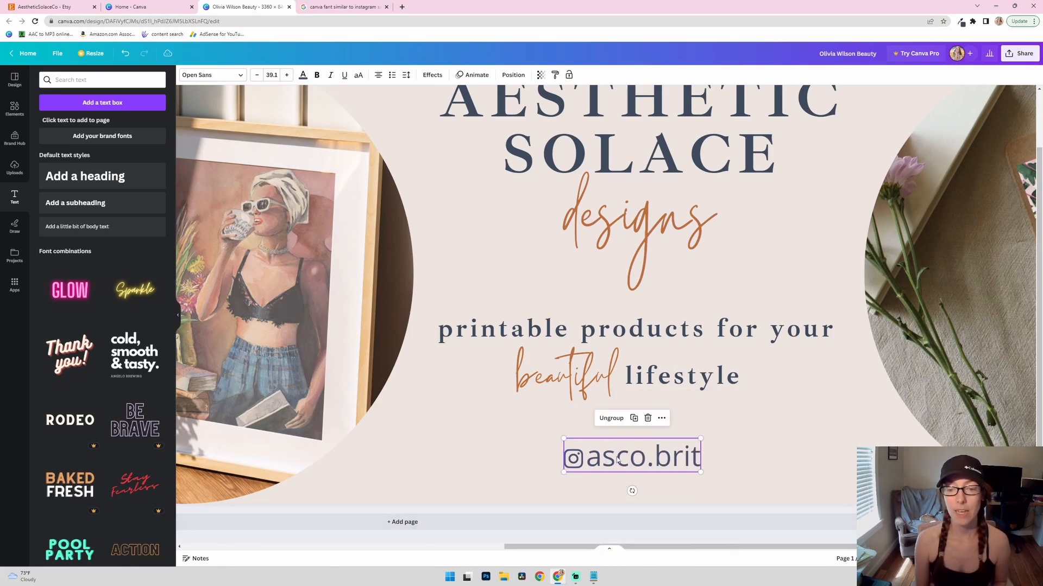
{"action": "mouse_move", "coordinate": [616, 461]}
{"action": "left_mouse_down"}
{"action": "mouse_move", "coordinate": [714, 459]}
{"action": "mouse_move", "coordinate": [496, 467]}
{"action": "mouse_move", "coordinate": [597, 460]}
{"action": "mouse_move", "coordinate": [635, 476]}
{"action": "mouse_move", "coordinate": [620, 468]}
{"action": "left_mouse_up"}
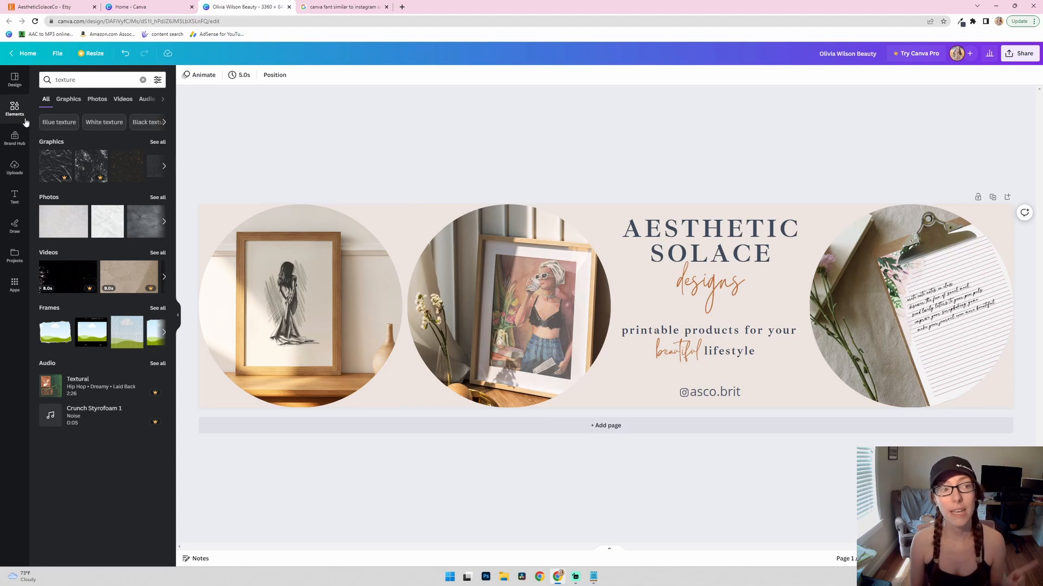
- Replace the "texture" element search with a search for "torn paper"
{"action": "left_click", "coordinate": [136, 82]}
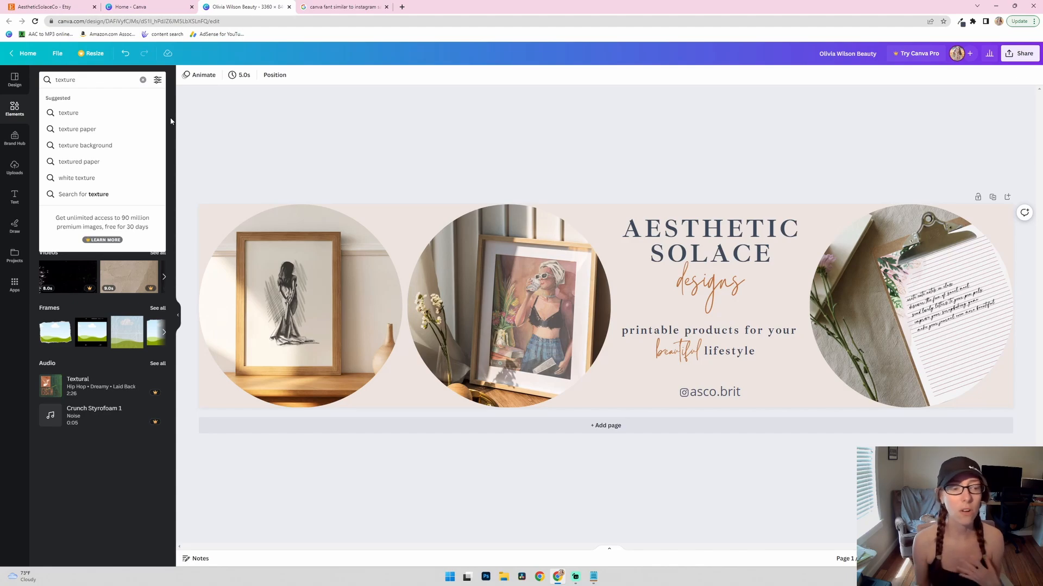
{"action": "left_click", "coordinate": [116, 481]}
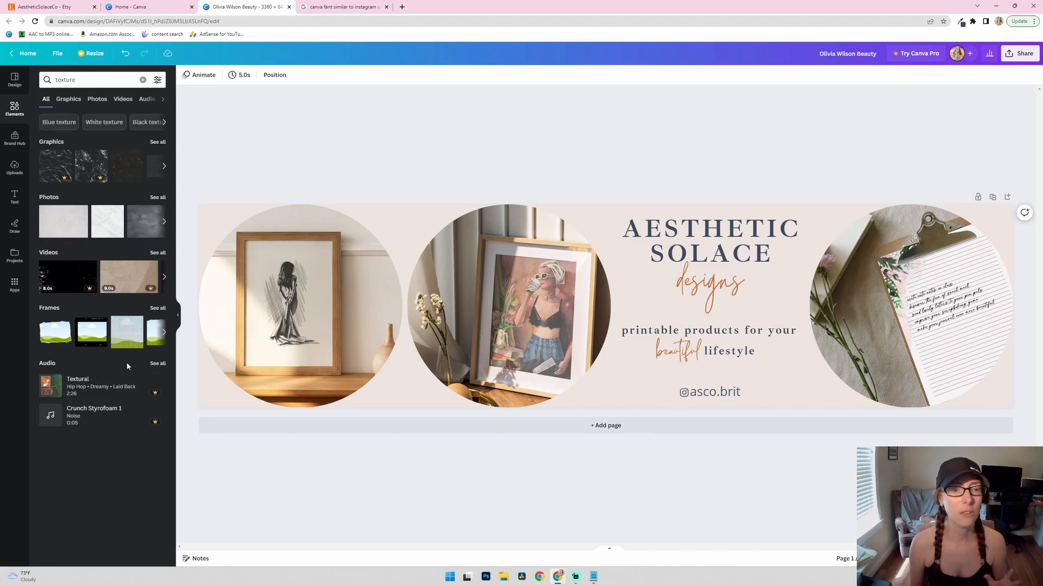
{"action": "left_click", "coordinate": [142, 80]}
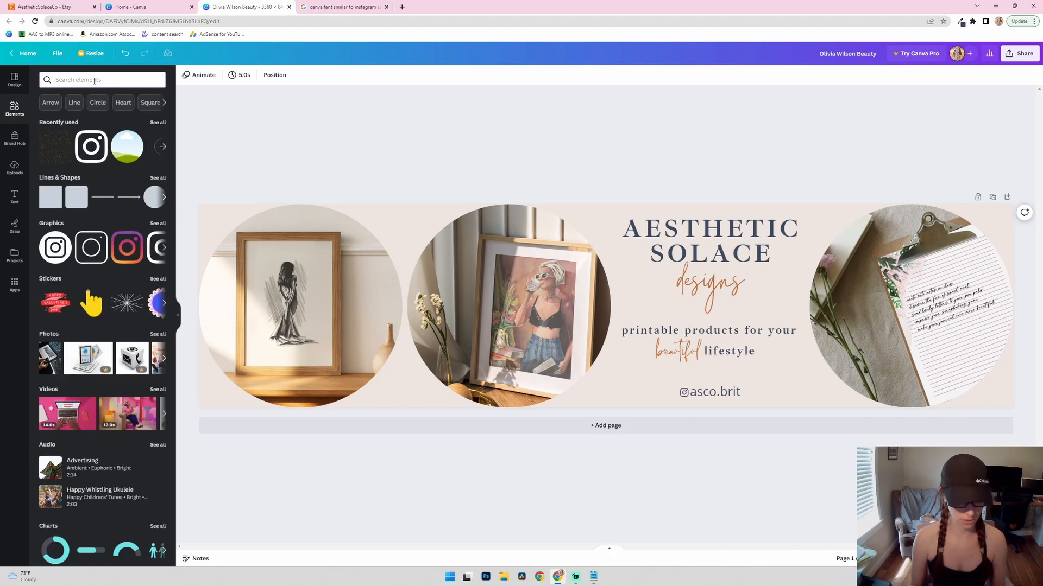
{"action": "type", "text": "torn pa"}
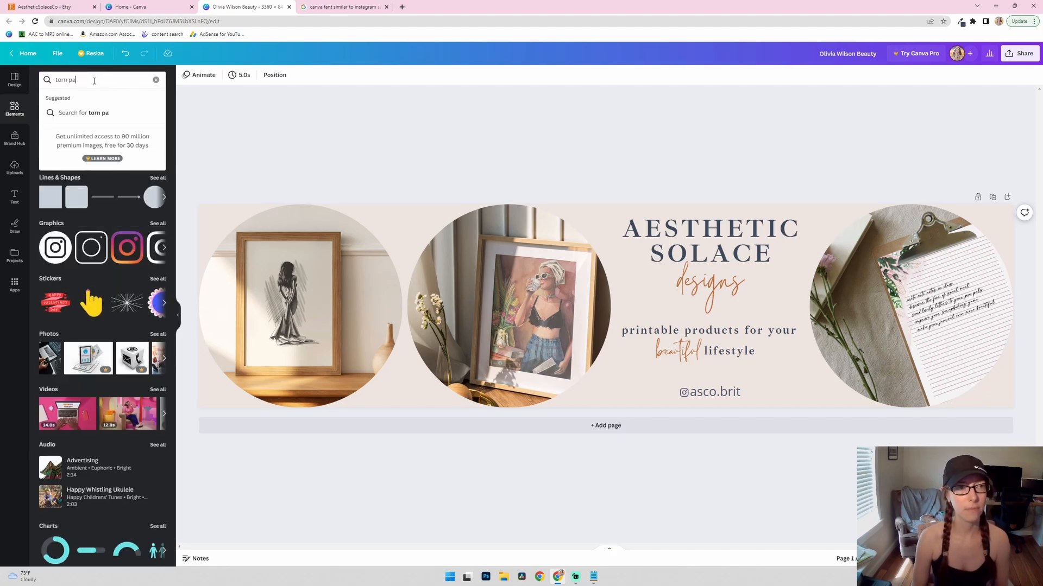
{"action": "type", "text": "per"}
{"action": "key", "text": "Return"}
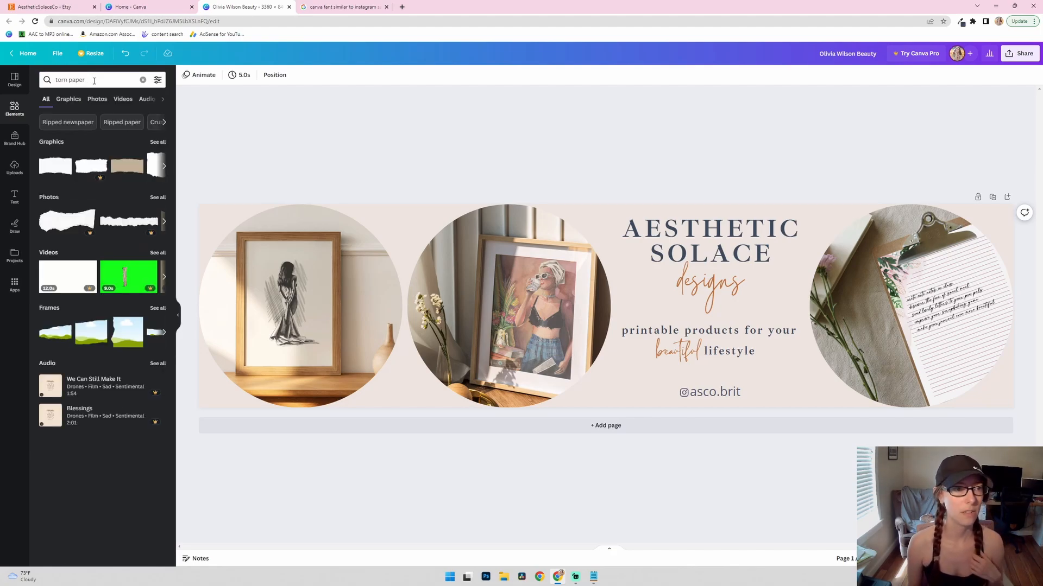
- Add a white torn-paper graphic over the first two photos, undoing its drop into the first circular frame
{"action": "left_click", "coordinate": [90, 165]}
{"action": "left_click_drag", "start_coordinate": [580, 290], "coordinate": [330, 290]}
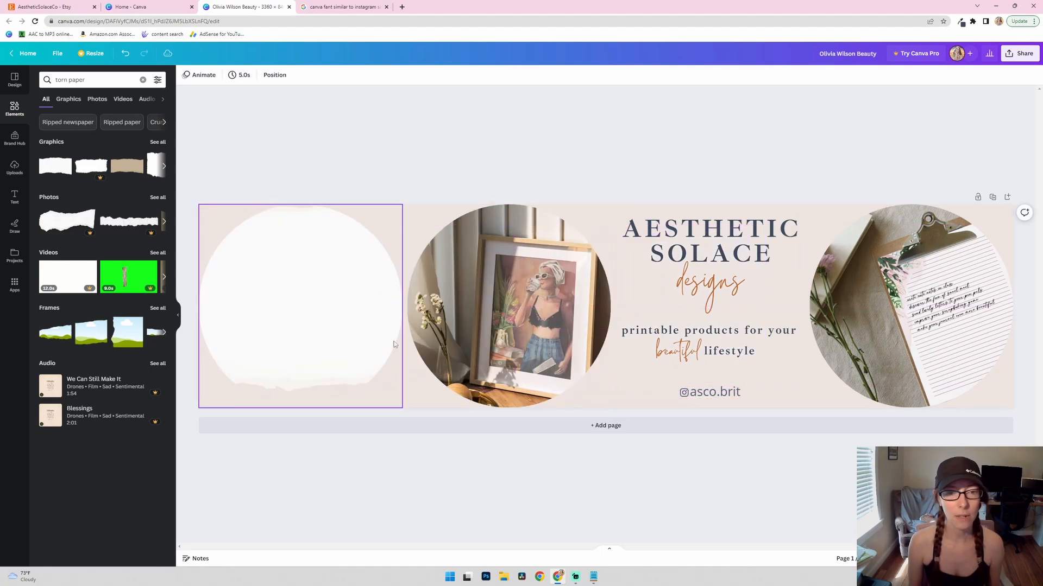
{"action": "key", "text": "ctrl+z"}
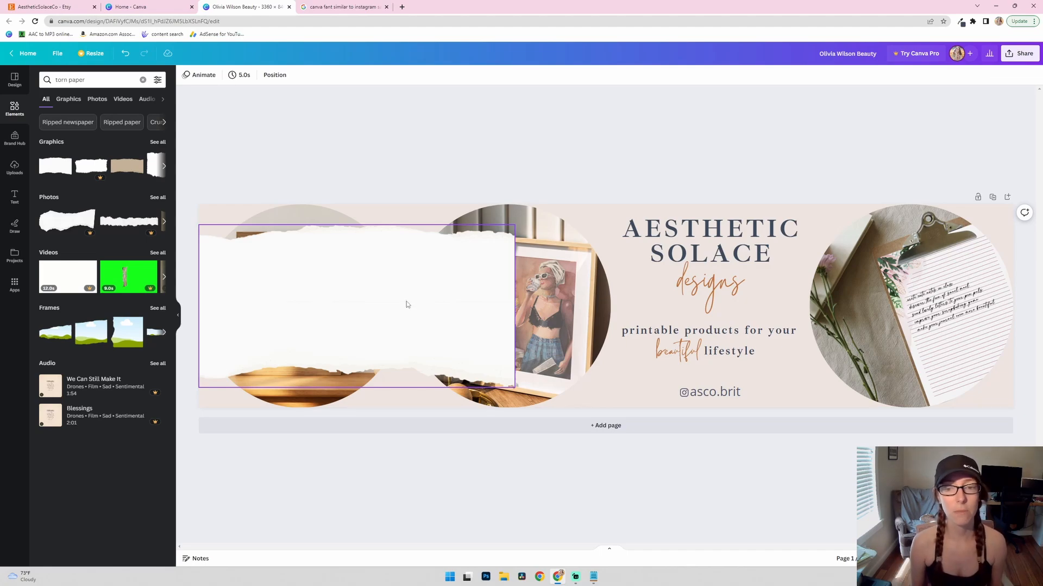
- Send the torn-paper graphic to the back, behind the circular photos
{"action": "right_click", "coordinate": [387, 297]}
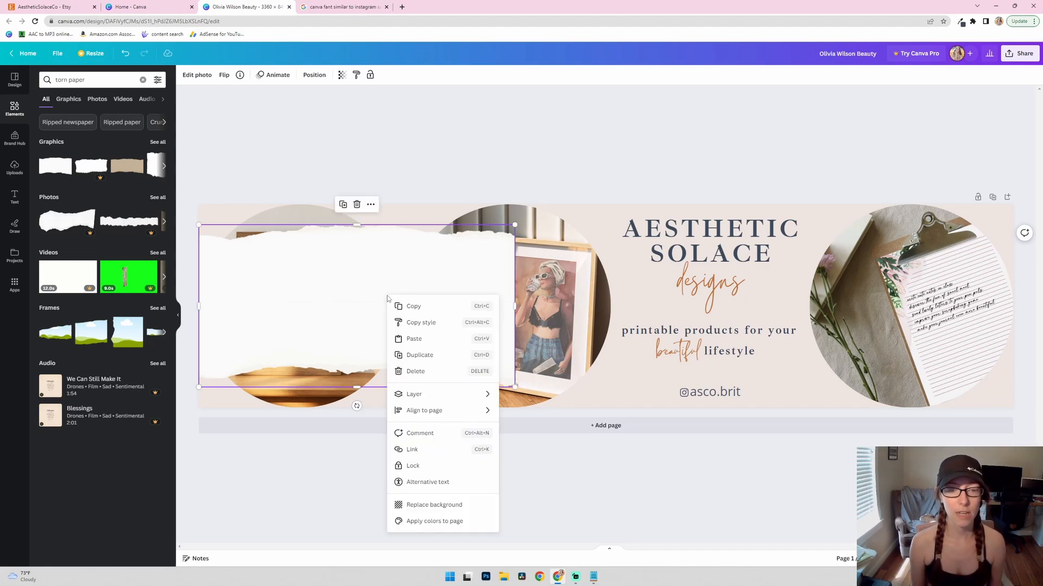
{"action": "mouse_move", "coordinate": [457, 400]}
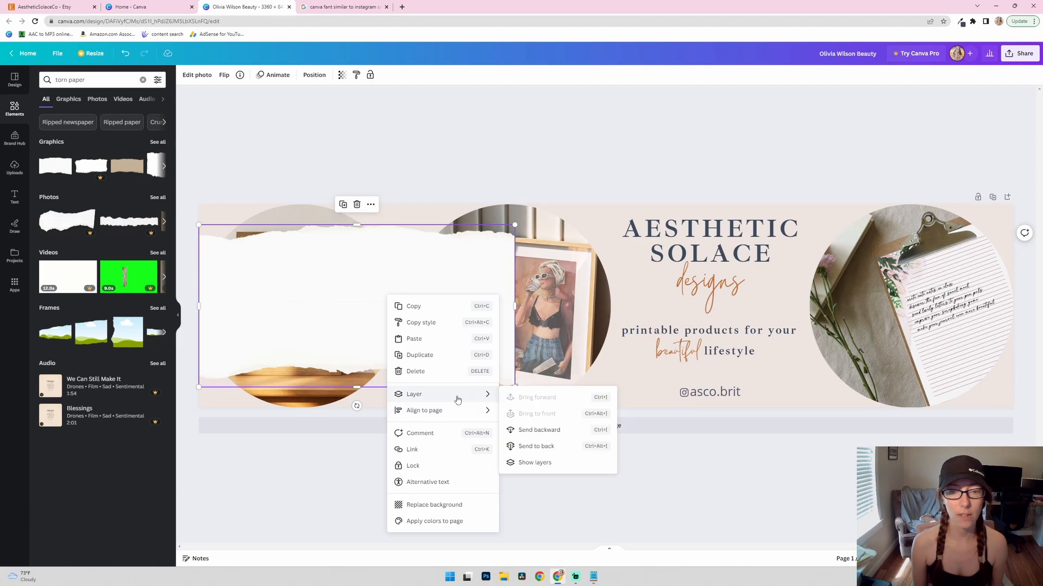
{"action": "left_click", "coordinate": [540, 446]}
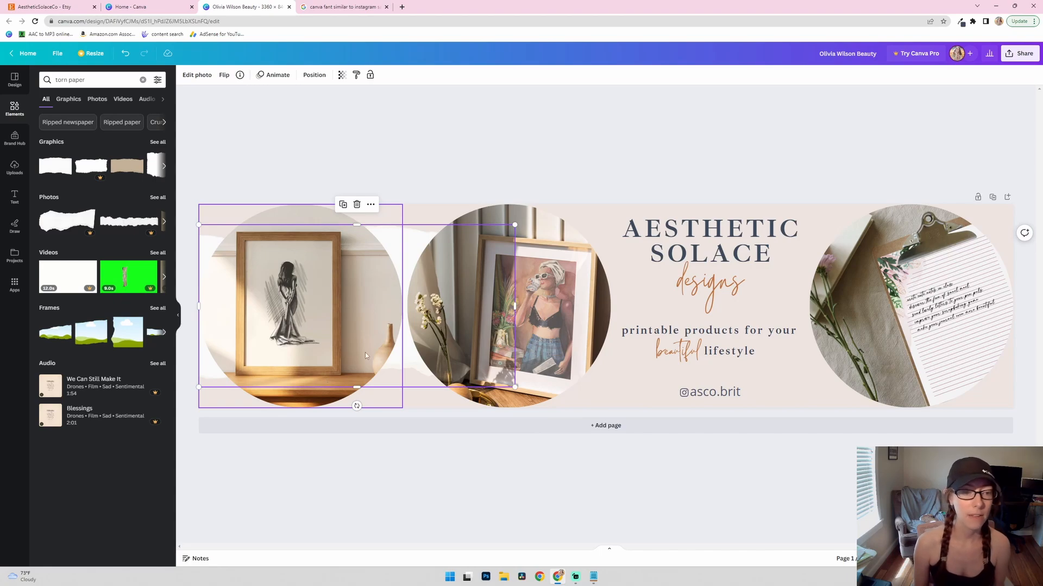
- Try enlarging the torn-paper graphic up to the banner's top edge, and undo the enlargement
{"action": "left_click", "coordinate": [401, 232]}
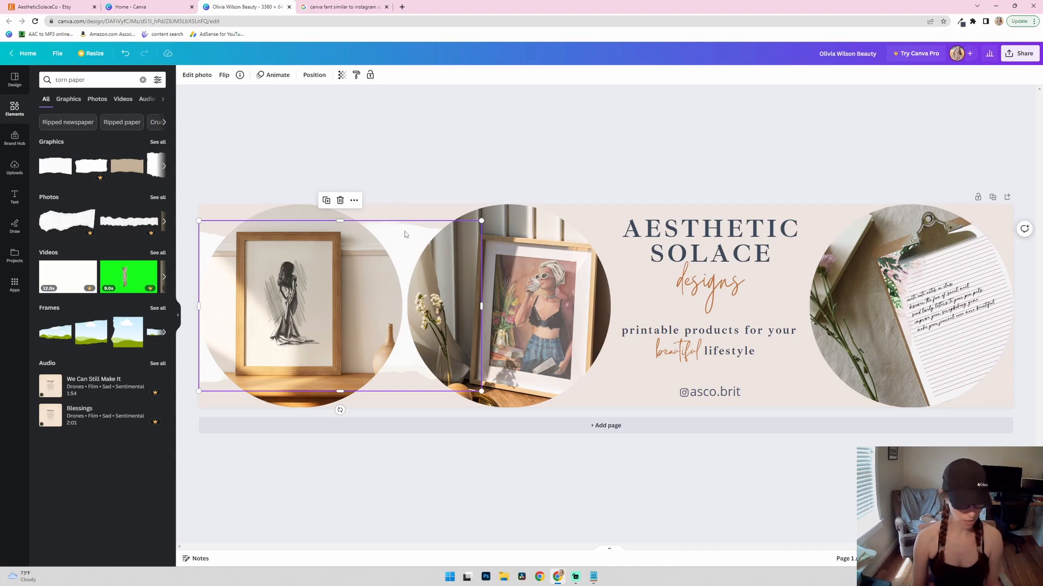
{"action": "left_click_drag", "start_coordinate": [483, 221], "coordinate": [523, 219]}
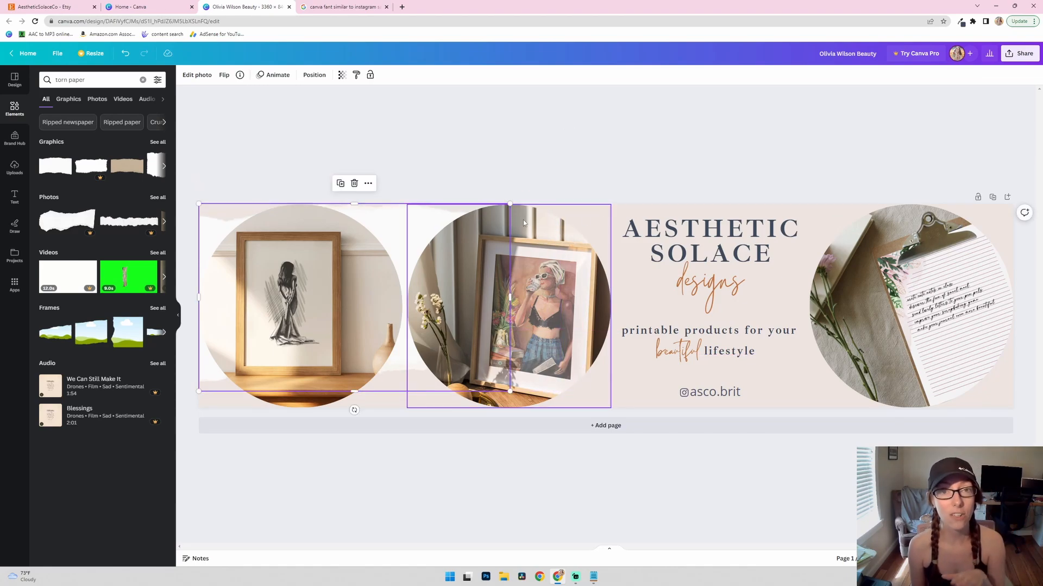
{"action": "key", "text": "ctrl+z"}
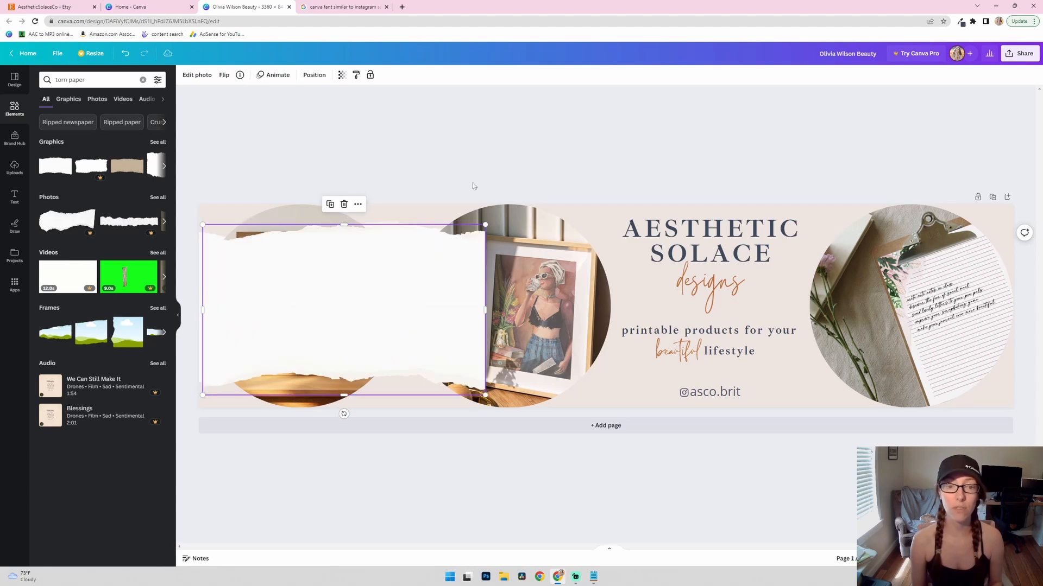
- Extend the torn-paper strip across the banner's middle and right end with further copies, sending each behind the photos and text
{"action": "left_click_drag", "start_coordinate": [361, 321], "coordinate": [638, 305]}
{"action": "right_click", "coordinate": [599, 308]}
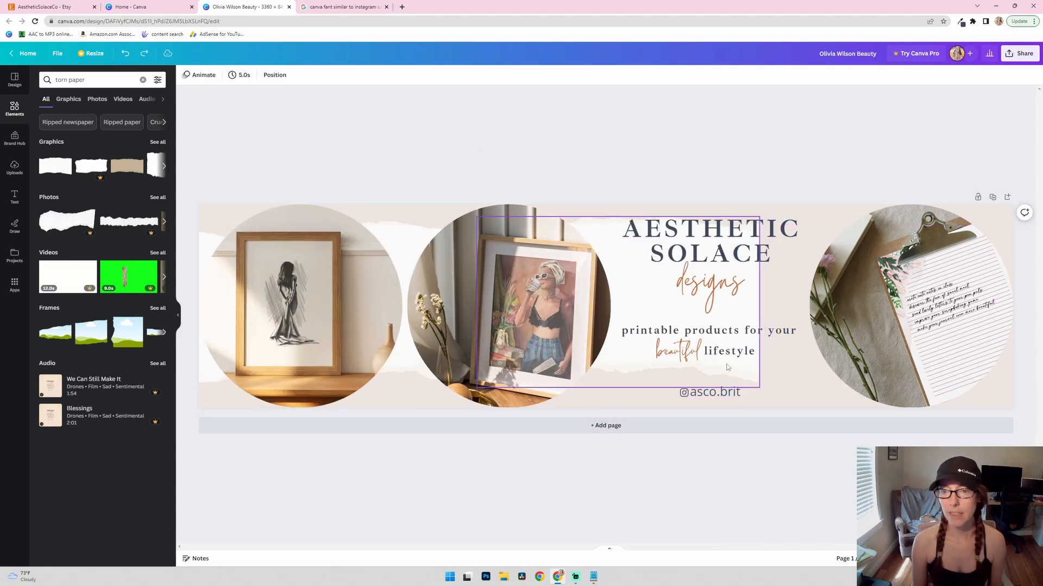
{"action": "left_click", "coordinate": [342, 268]}
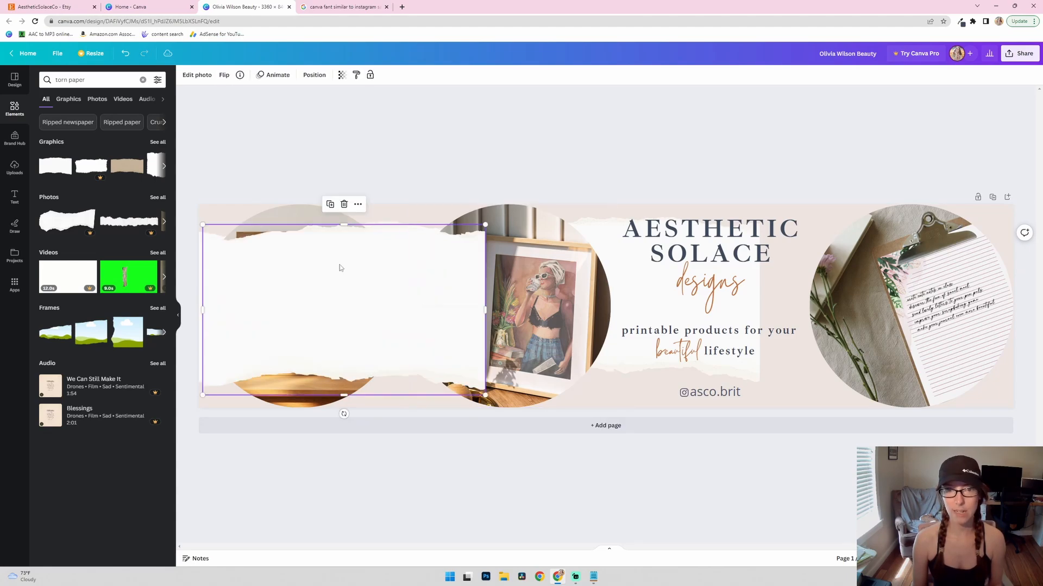
{"action": "left_click_drag", "start_coordinate": [328, 300], "coordinate": [884, 289]}
{"action": "key", "text": "ctrl+z"}
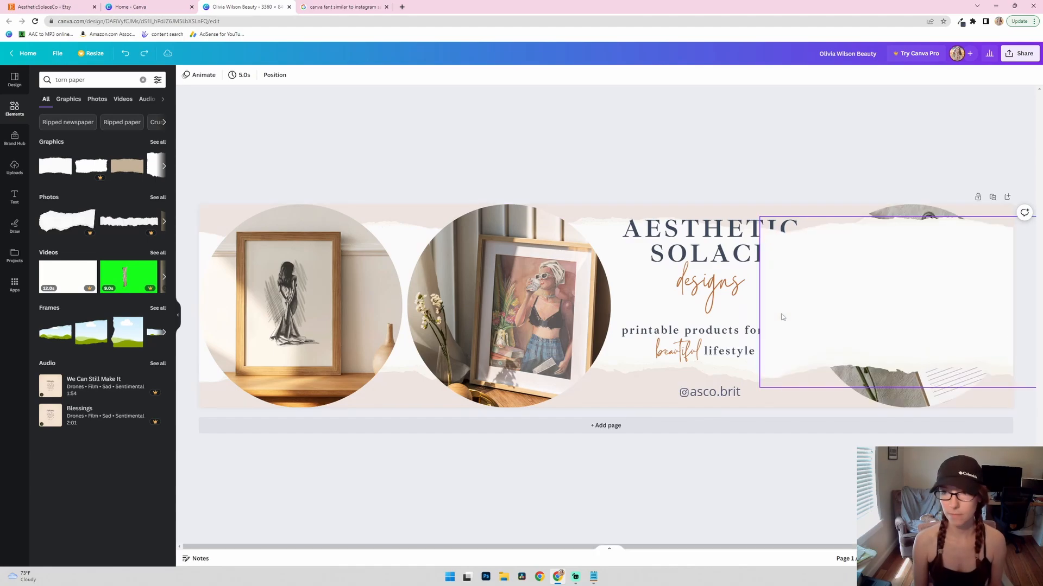
{"action": "right_click", "coordinate": [780, 328]}
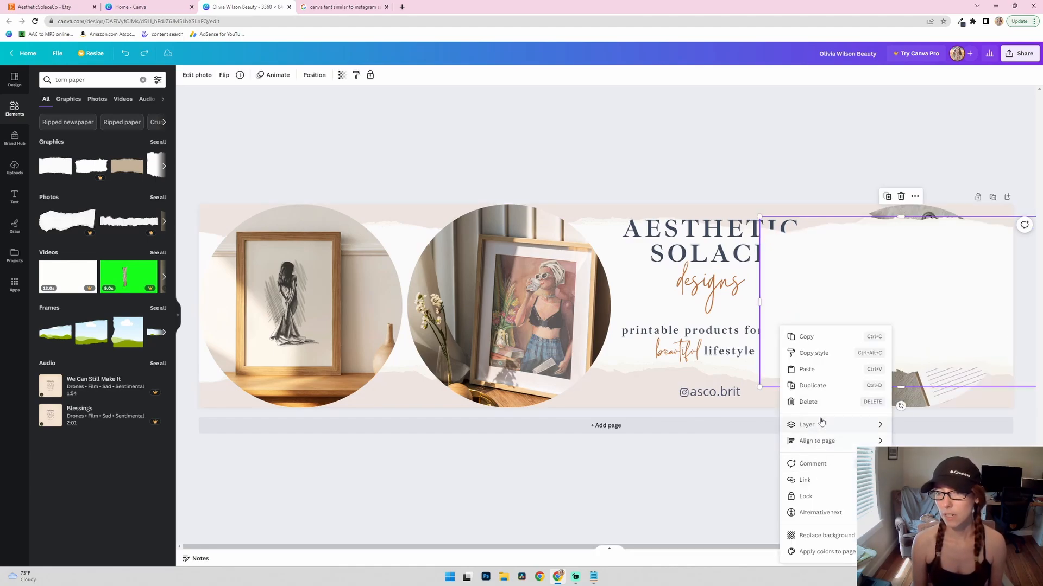
{"action": "mouse_move", "coordinate": [819, 424]}
{"action": "left_click", "coordinate": [808, 402]}
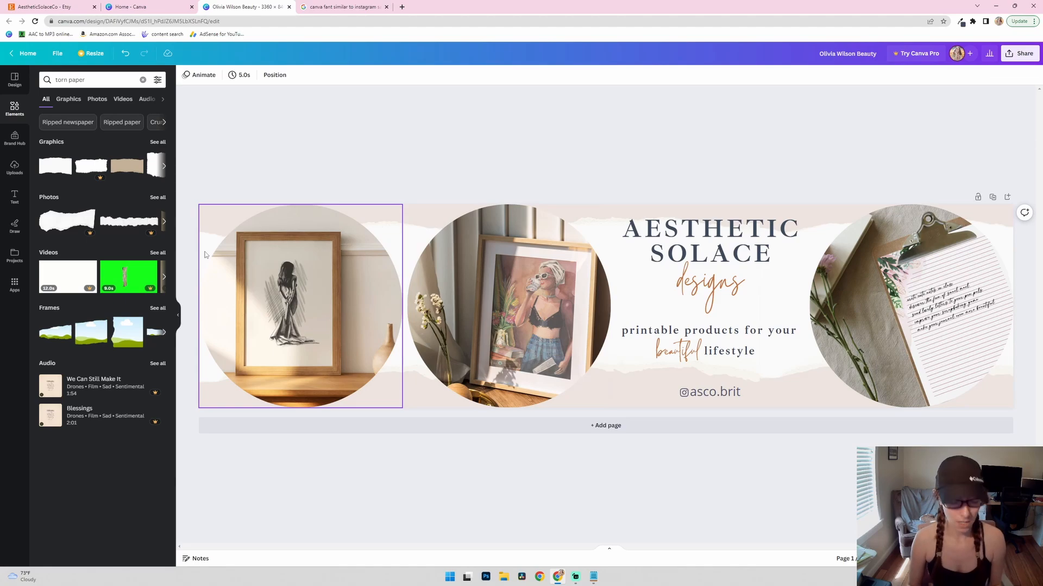
- Undo all the torn-paper additions so the banner has only its plain background behind the photos and text
{"action": "key", "text": "ctrl+z"}
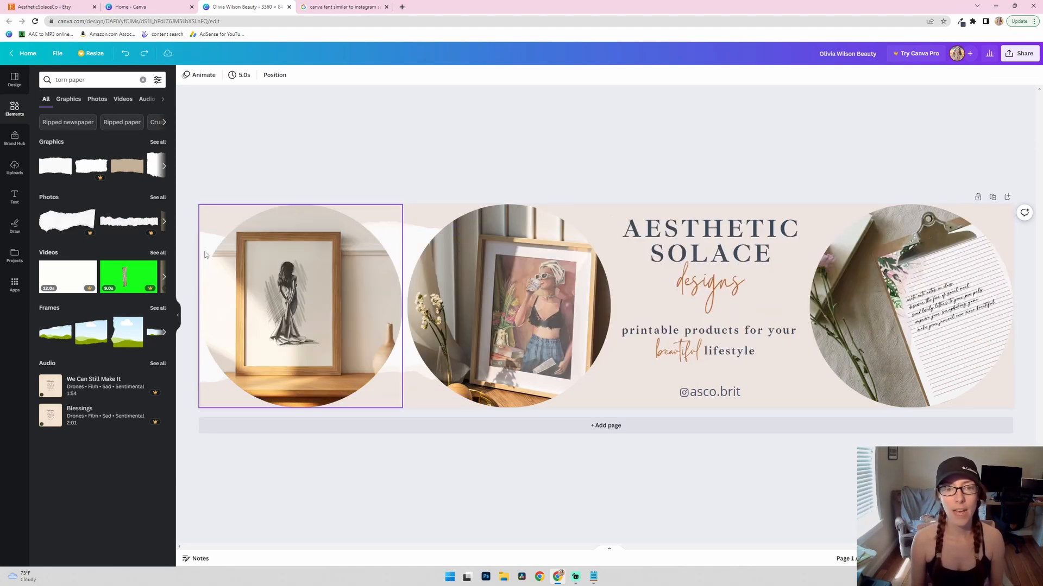
{"action": "key", "text": "ctrl+z"}
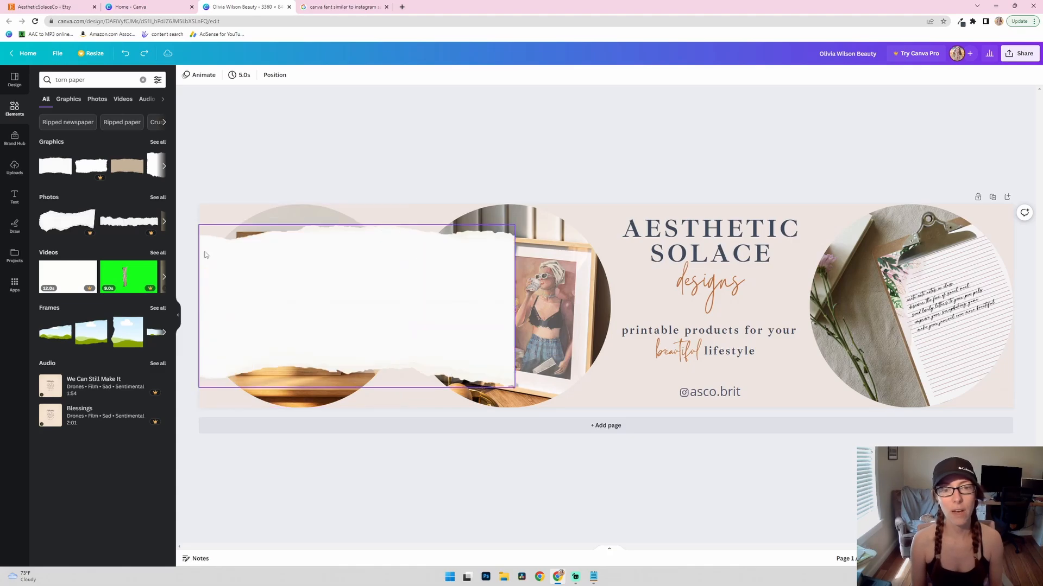
{"action": "key", "text": "ctrl+z"}
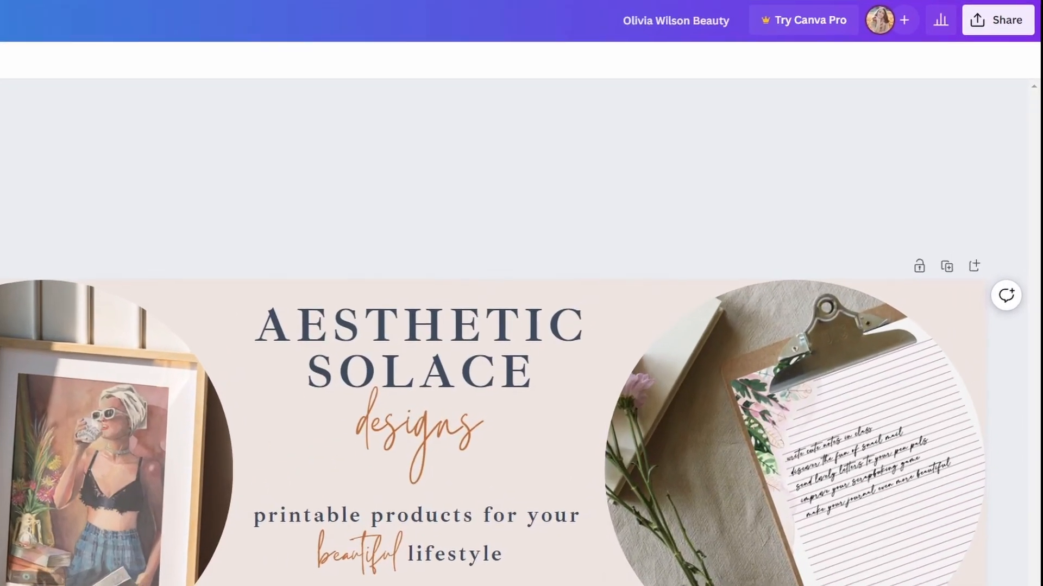
- Download the finished banner as a PNG file at 3,360 × 840 px
{"action": "left_click", "coordinate": [1002, 22]}
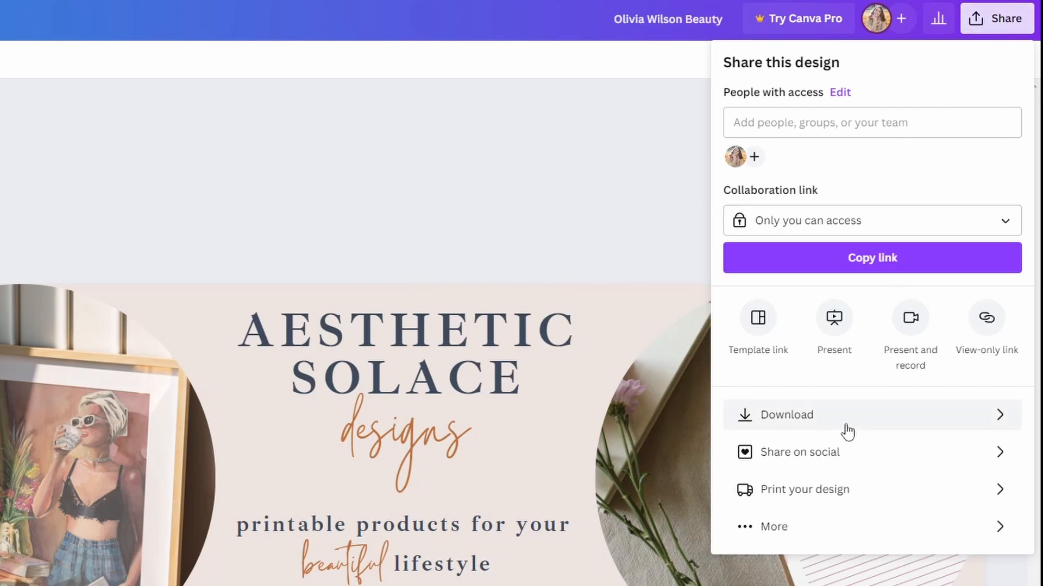
{"action": "left_click", "coordinate": [799, 415]}
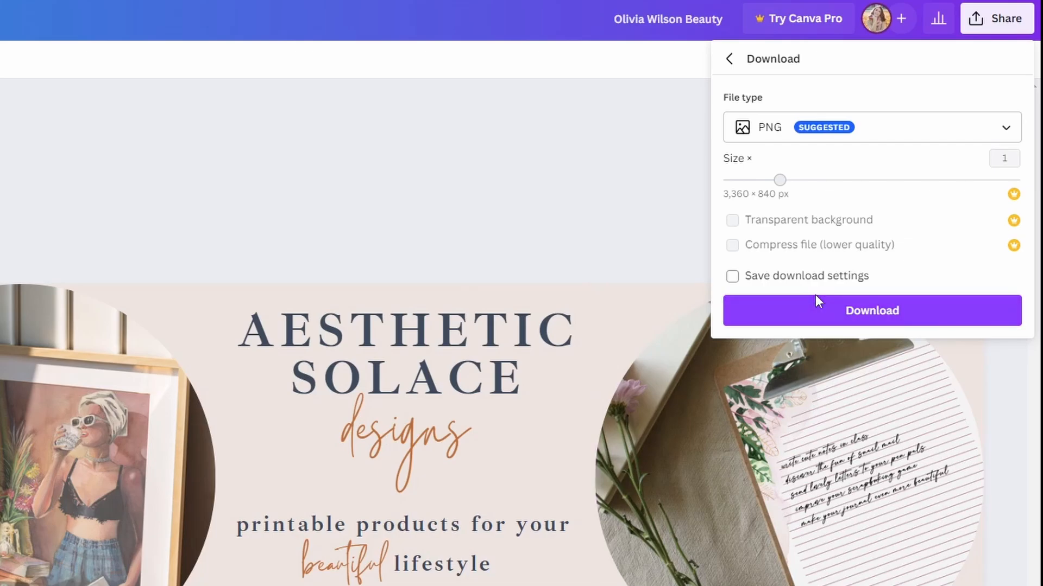
{"action": "left_click", "coordinate": [820, 311]}
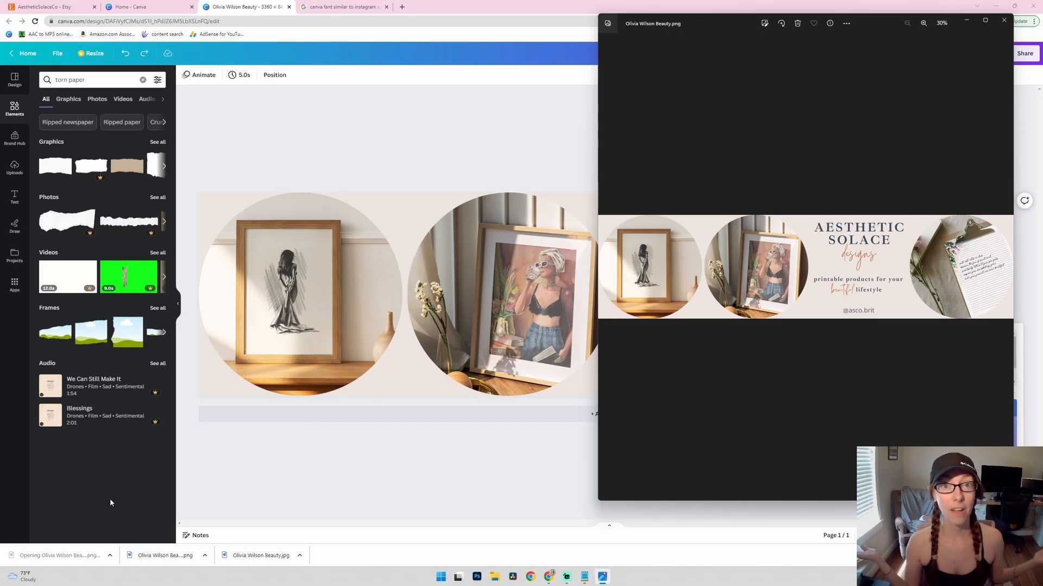